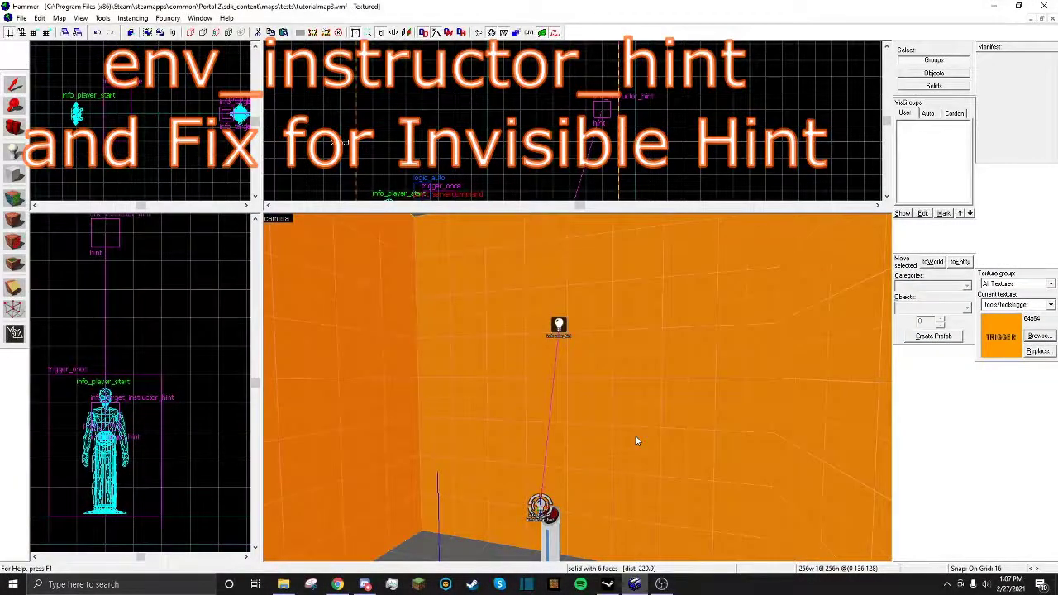
Select the env_instructor_hint entity above the button pedestal, view its properties and close them.
key("z")
key("w")
key("z")
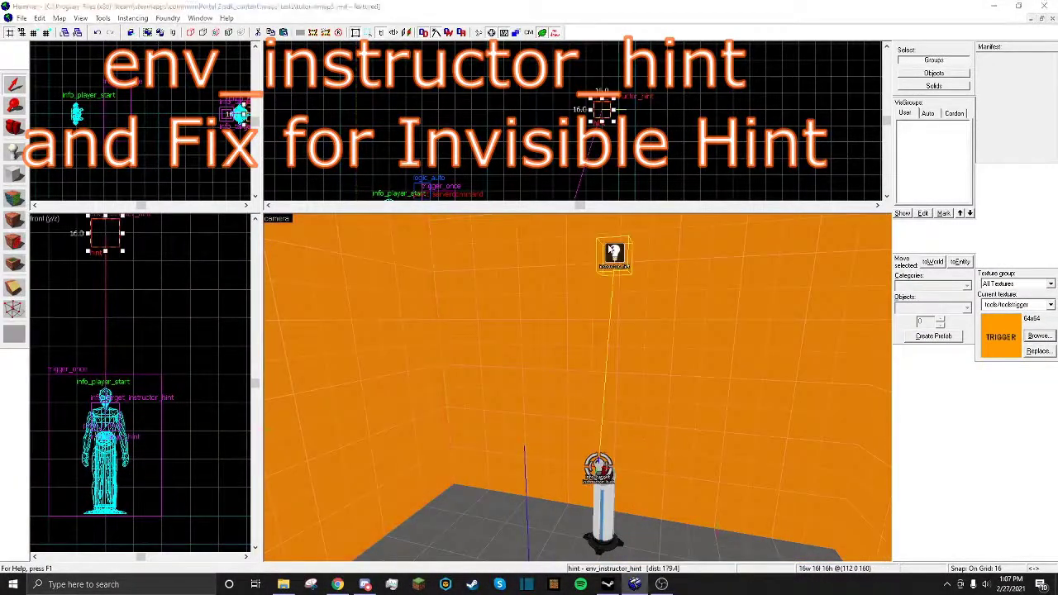
double_click(614, 254)
left_click(1014, 305)
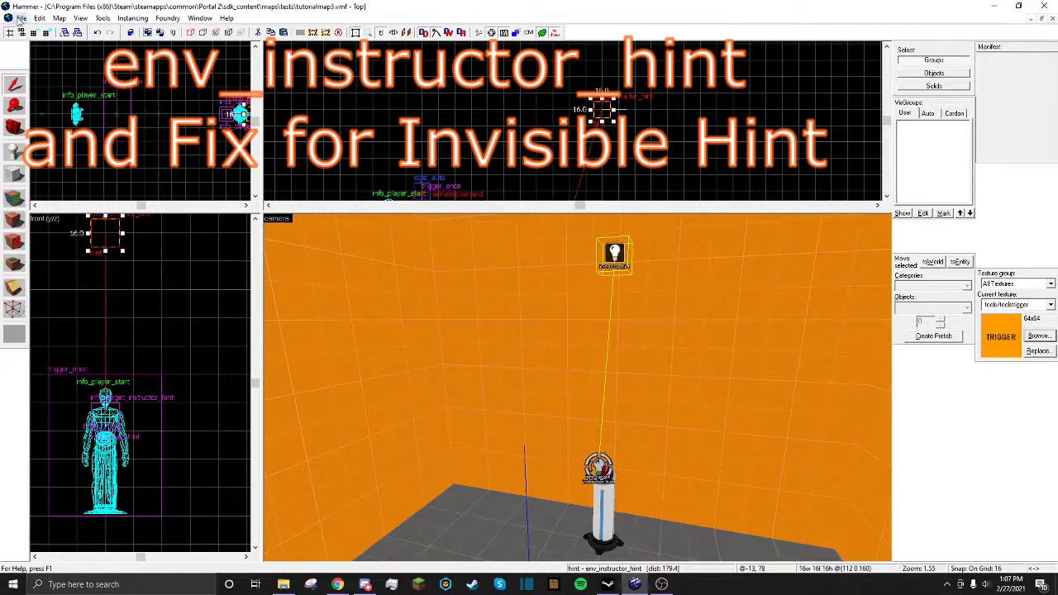
Save the map tutorialmap3.vmf and run it in the game.
left_click(22, 17)
left_click(33, 67)
left_click(22, 18)
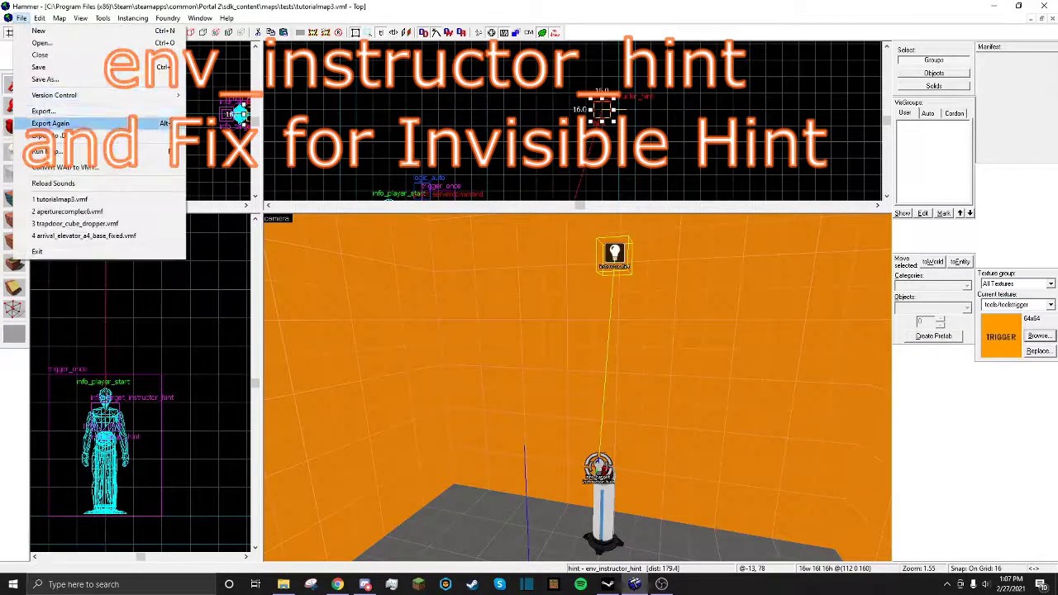
left_click(40, 152)
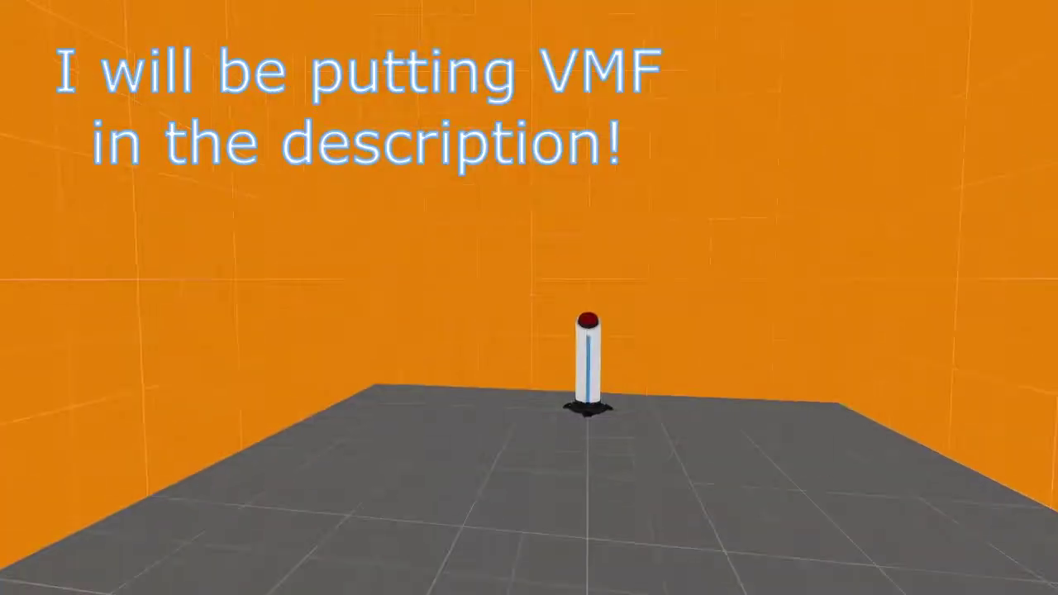
Turn on the display of trigger volumes in the running map through the developer console.
key("grave")
type("showtr")
type("1")
key("Return")
key("grave")
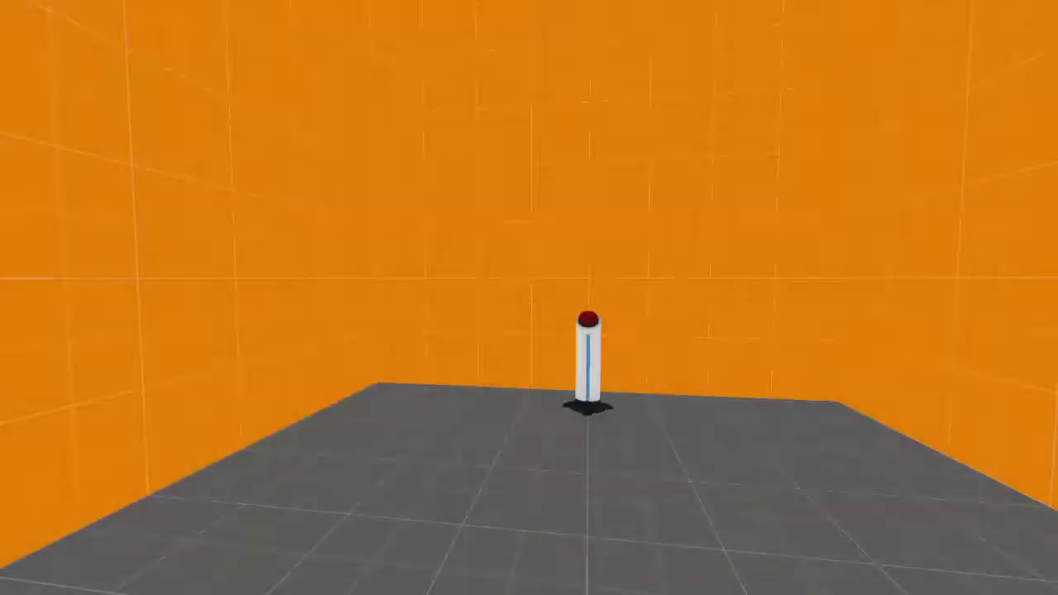
Examine the trigger volume in the running map from several sides and walk through it to activate the hint.
key("a")
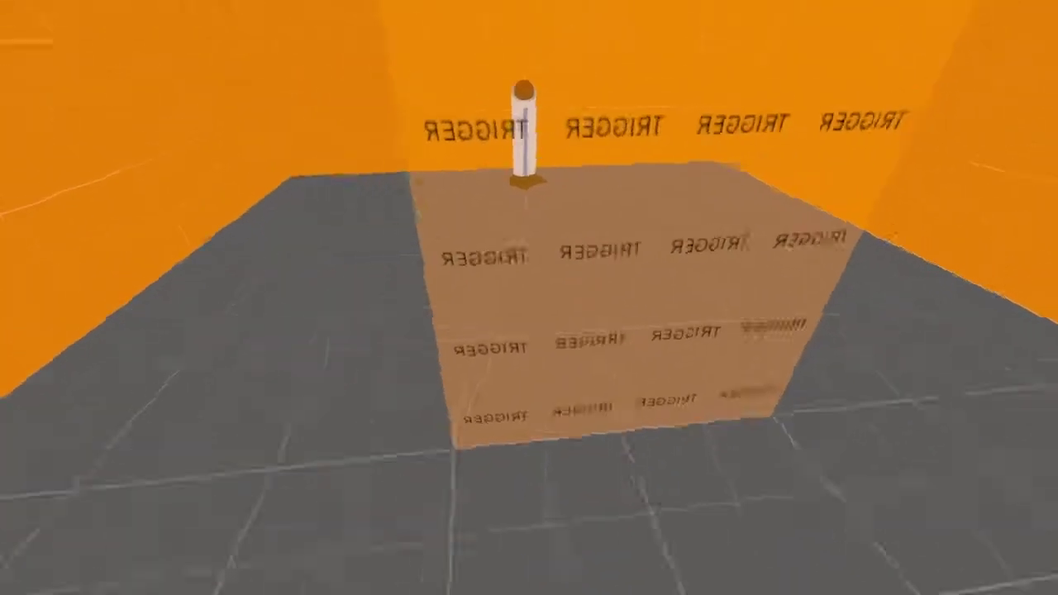
key("w")
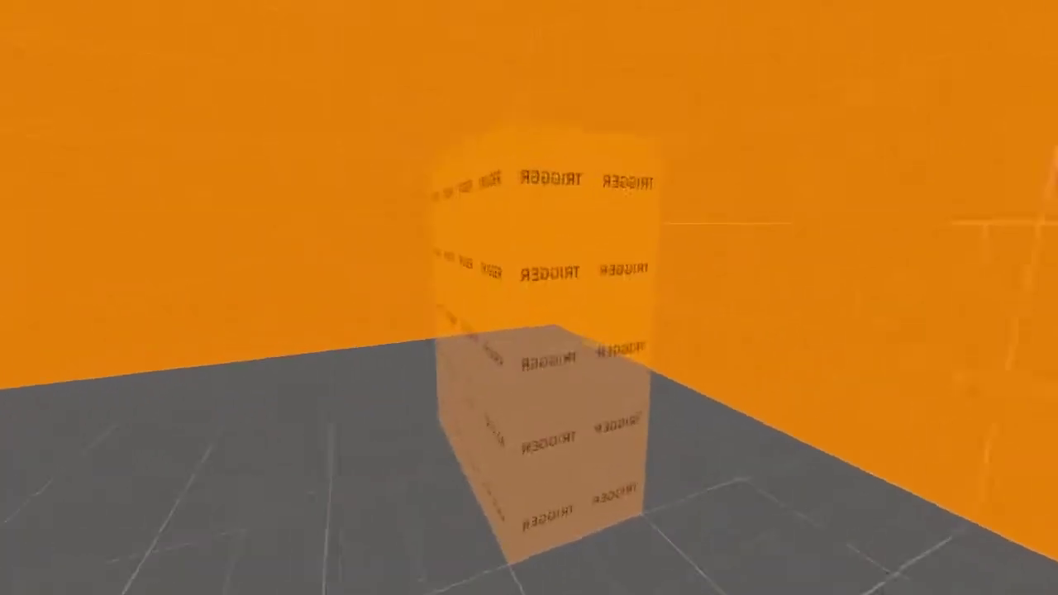
key("a")
key("s")
key("w")
key("s")
key("d")
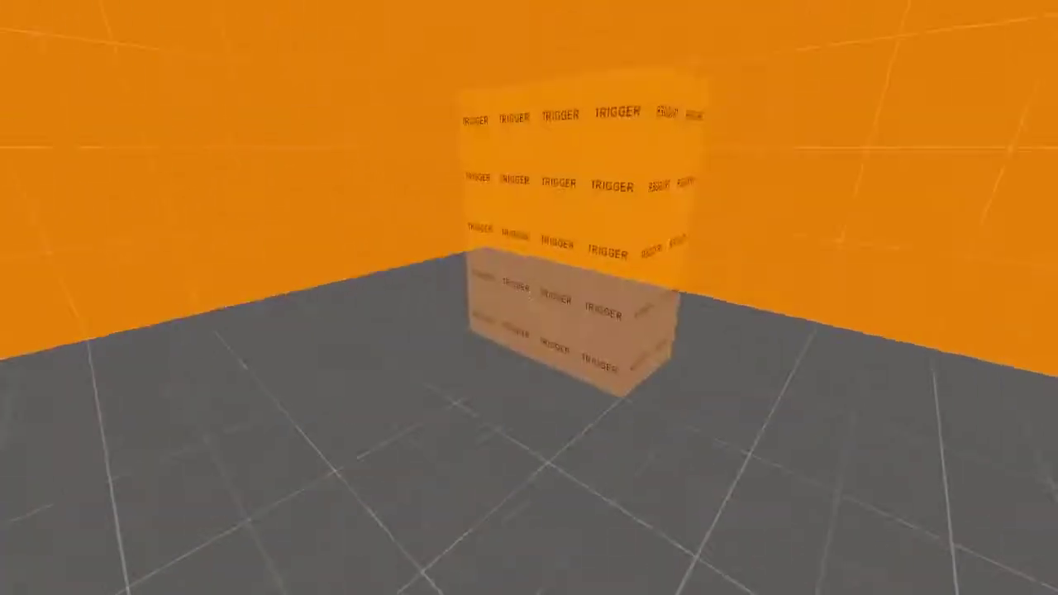
key("w")
key("s")
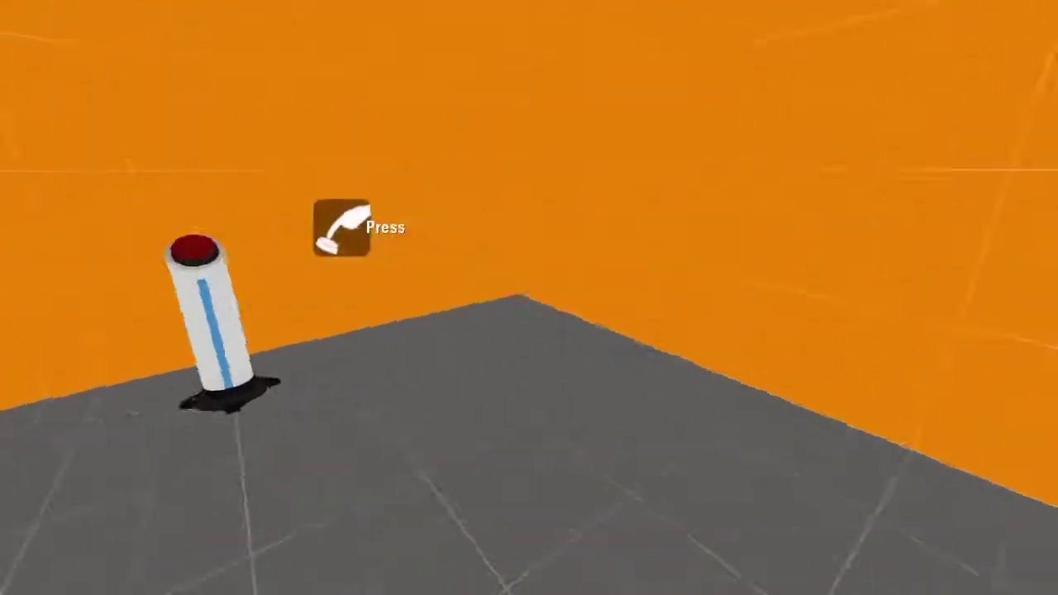
Approach the pedestal button and inspect the hint above it from different angles.
key("w")
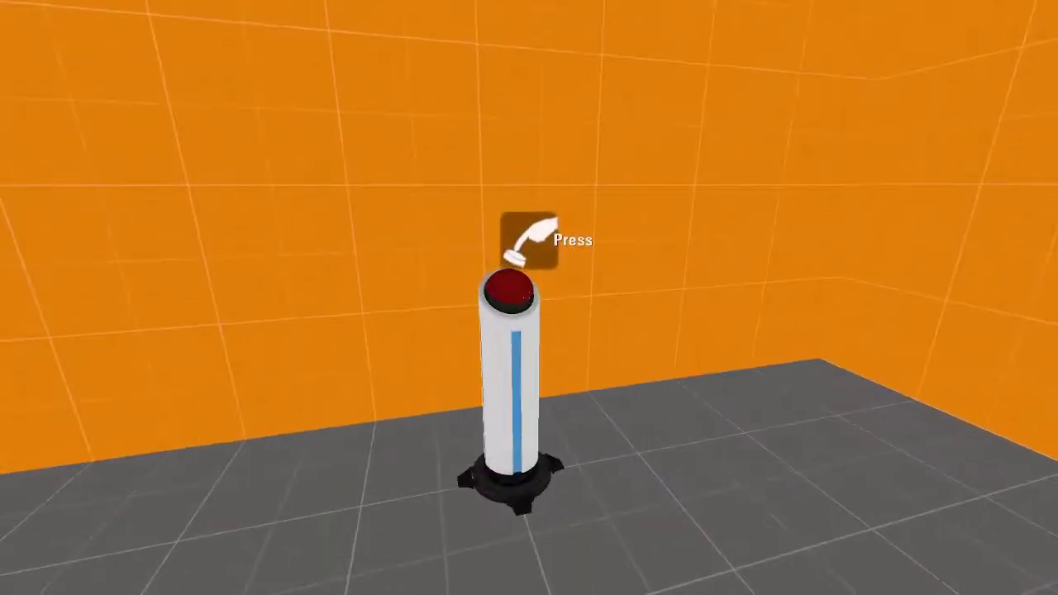
key("a")
key("d")
key("a")
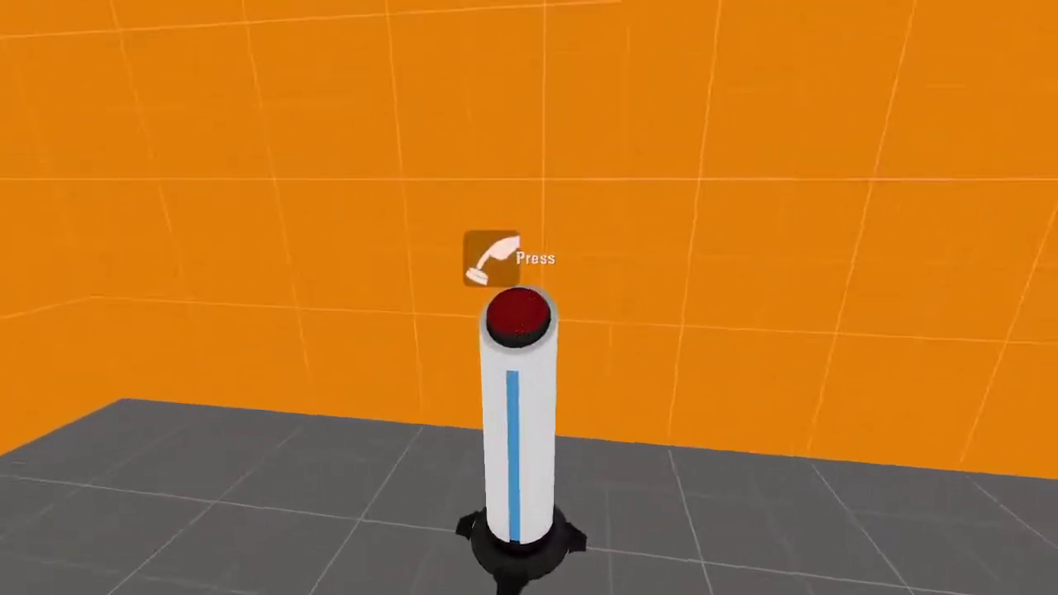
key("w")
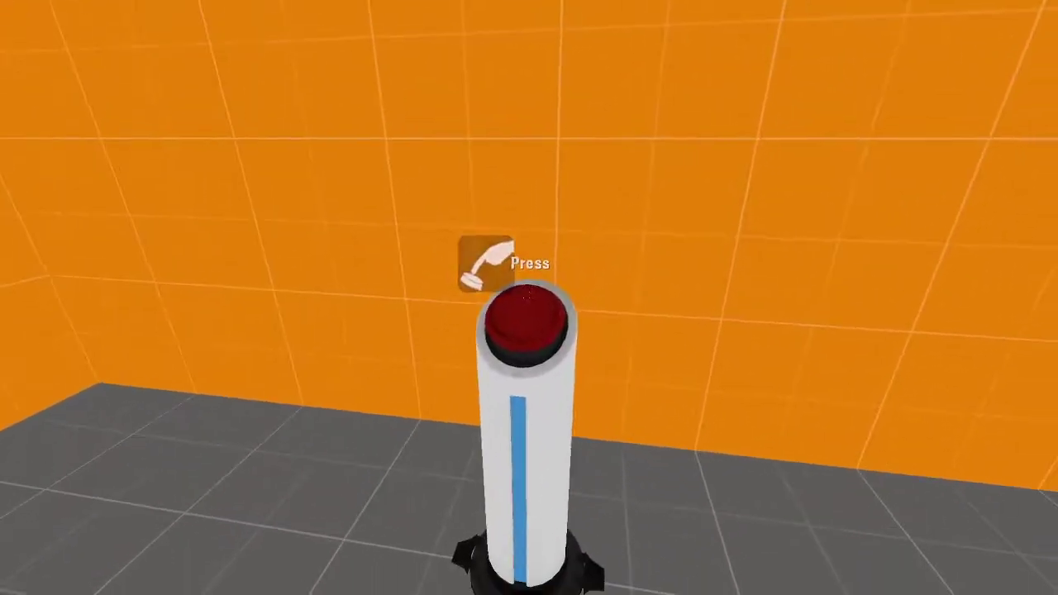
key("s")
Leave the game test and close the map launcher's compile window.
key("Escape")
left_click(283, 425)
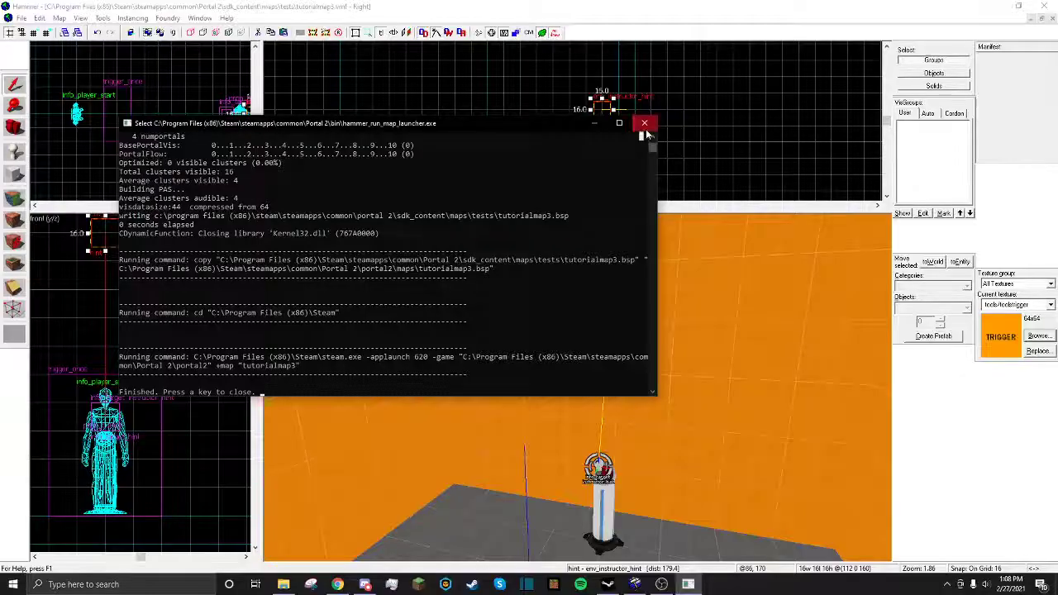
left_click(643, 118)
Open the object properties of the env_instructor_hint entity and move the dialog beside it.
key("z")
key("w")
key("s")
key("w")
double_click(625, 388)
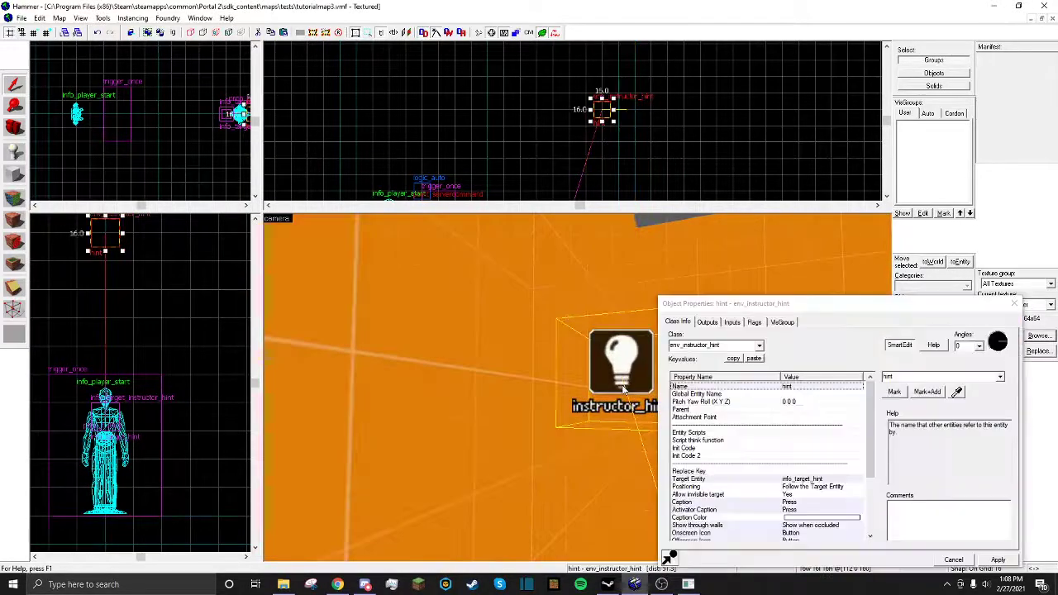
left_click_drag(748, 297, 370, 170)
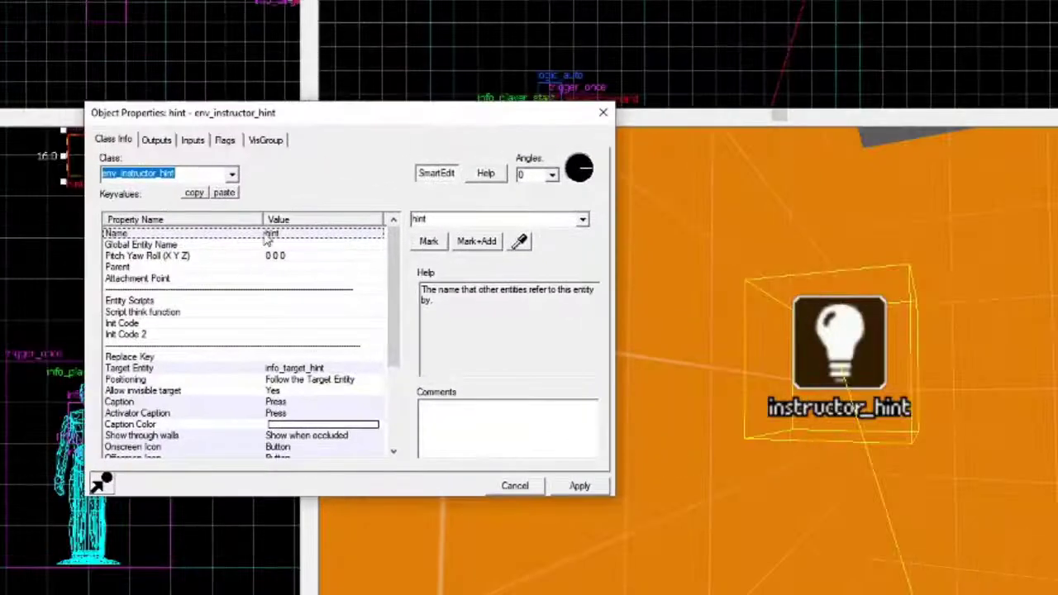
Review the hint's Name, Target Entity, Positioning options and Allow invisible target setting.
left_click(439, 220)
left_click(305, 369)
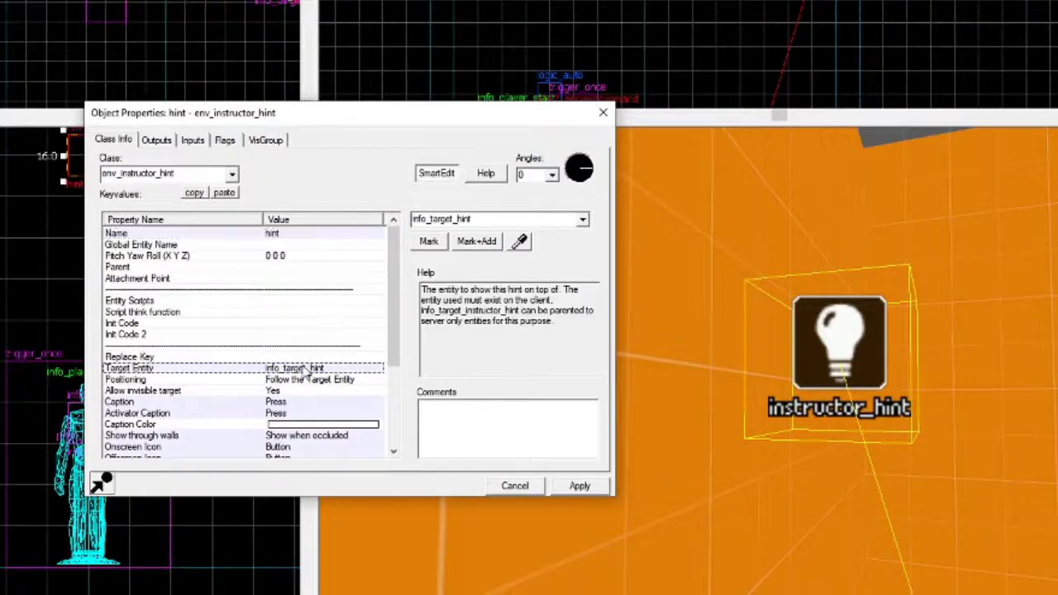
scroll(322, 348, "down", 2)
left_click(313, 315)
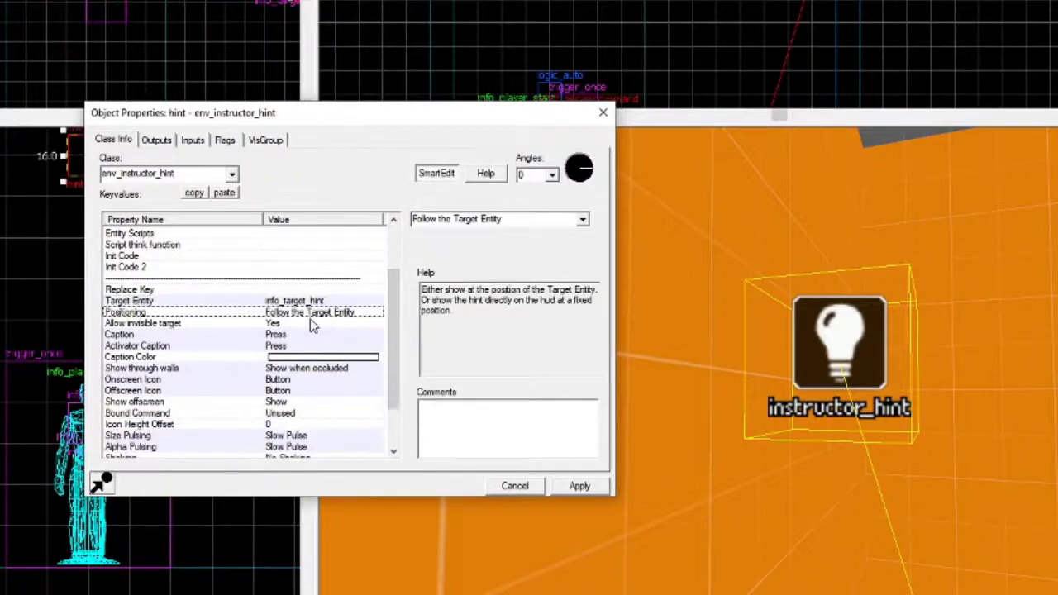
left_click(583, 220)
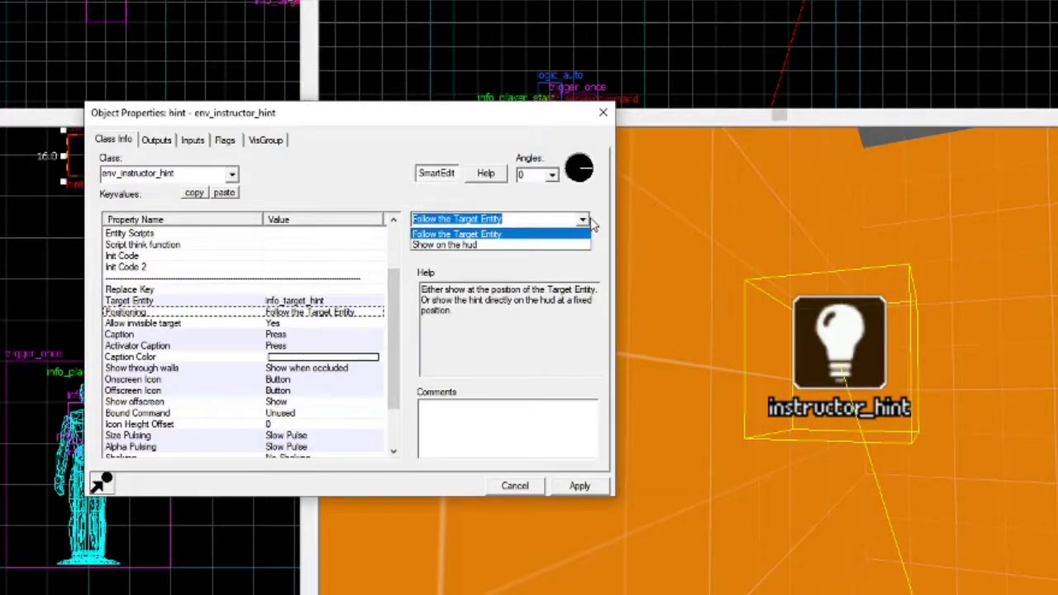
left_click(586, 222)
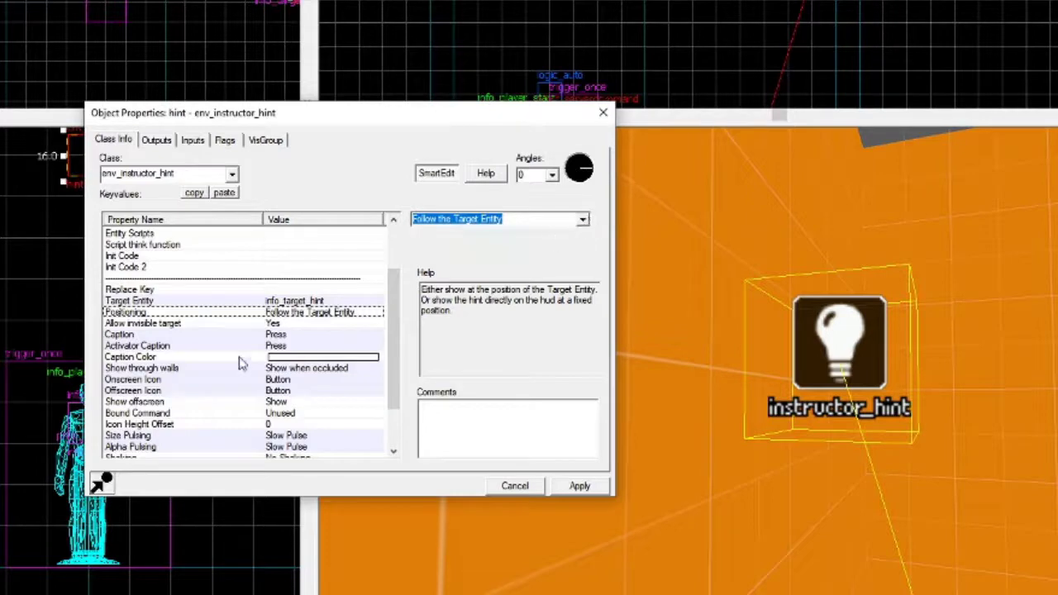
left_click(257, 326)
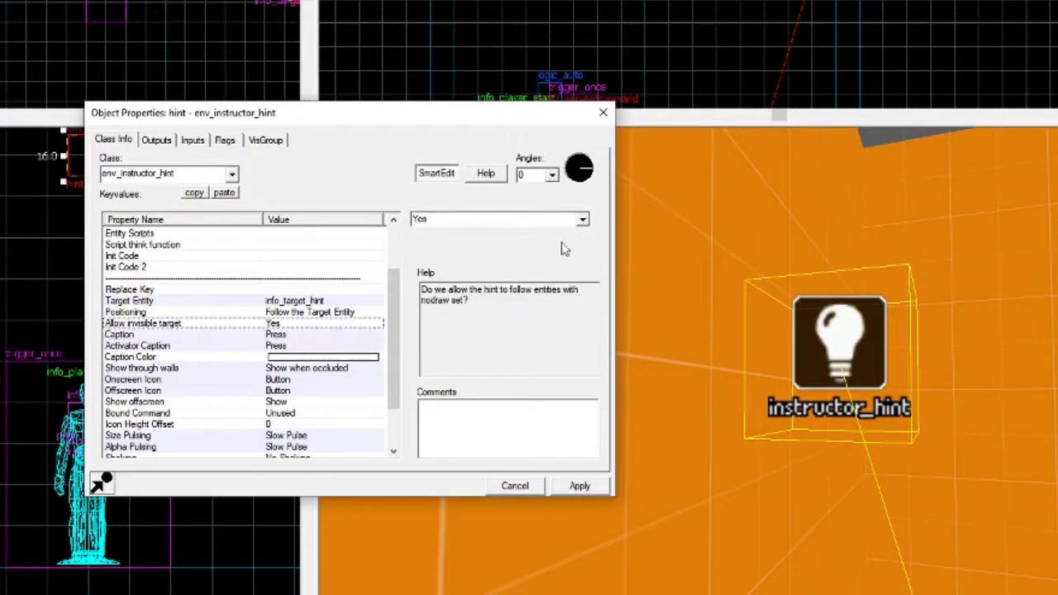
Replace the hint's Caption with random trial text and set it back to Press.
left_click(319, 336)
left_click(309, 348)
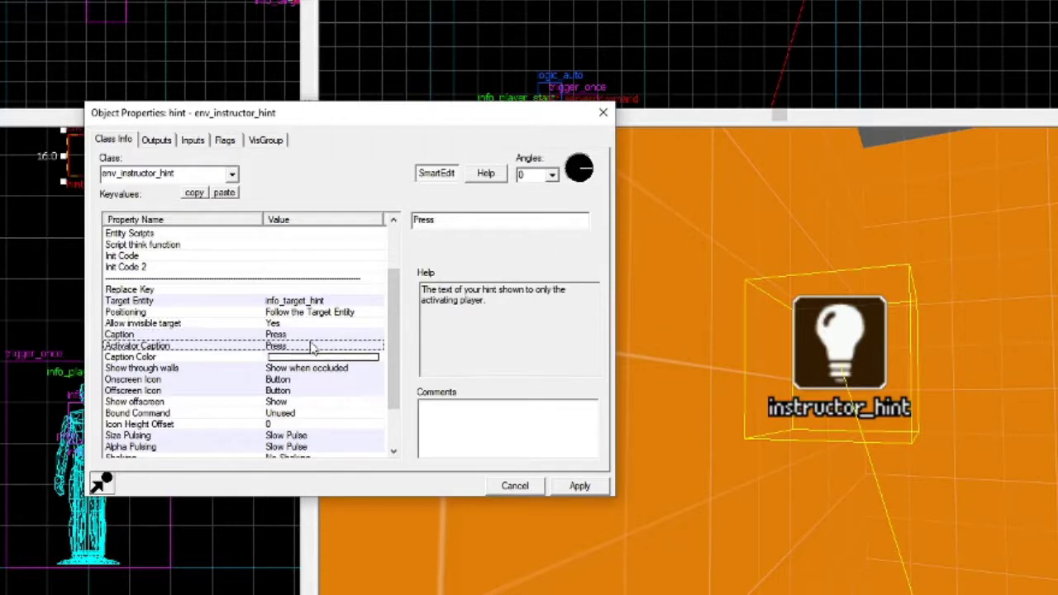
key("Up")
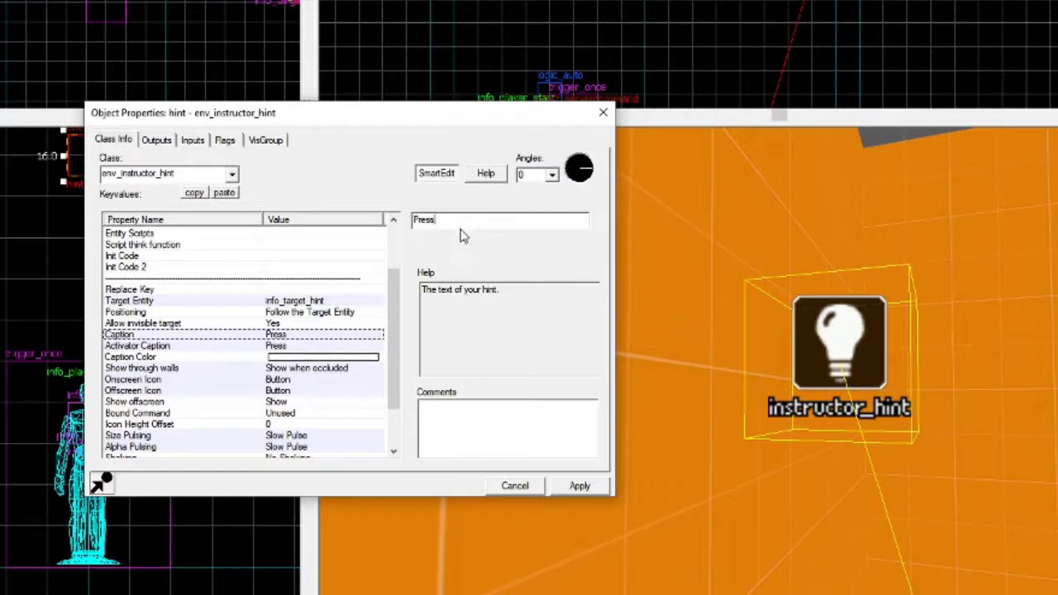
key("Tab")
key("BackSpace")
type("fwfiowefiowf")
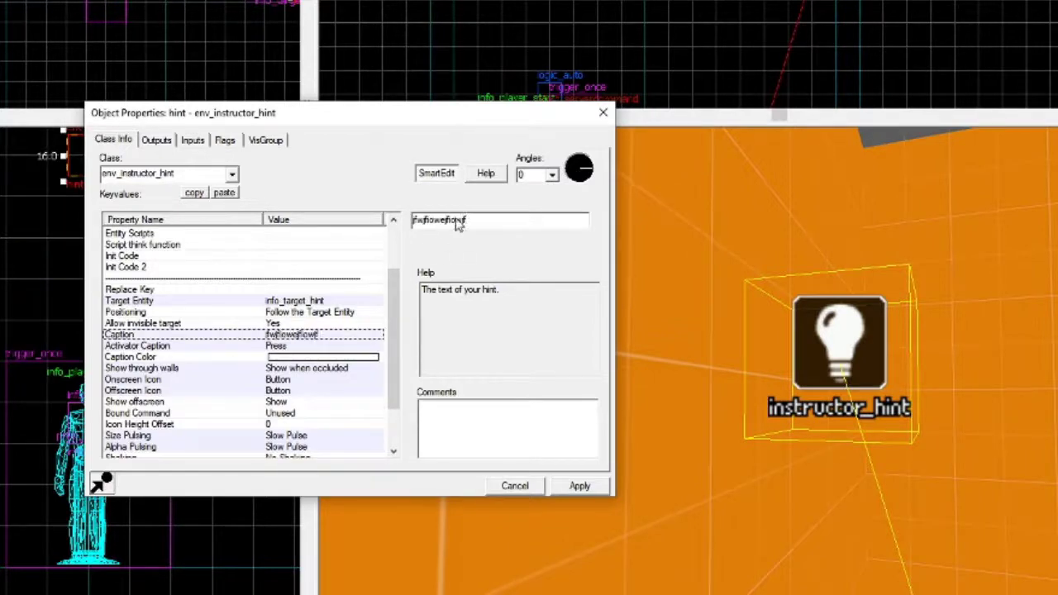
left_click_drag(488, 228, 385, 219)
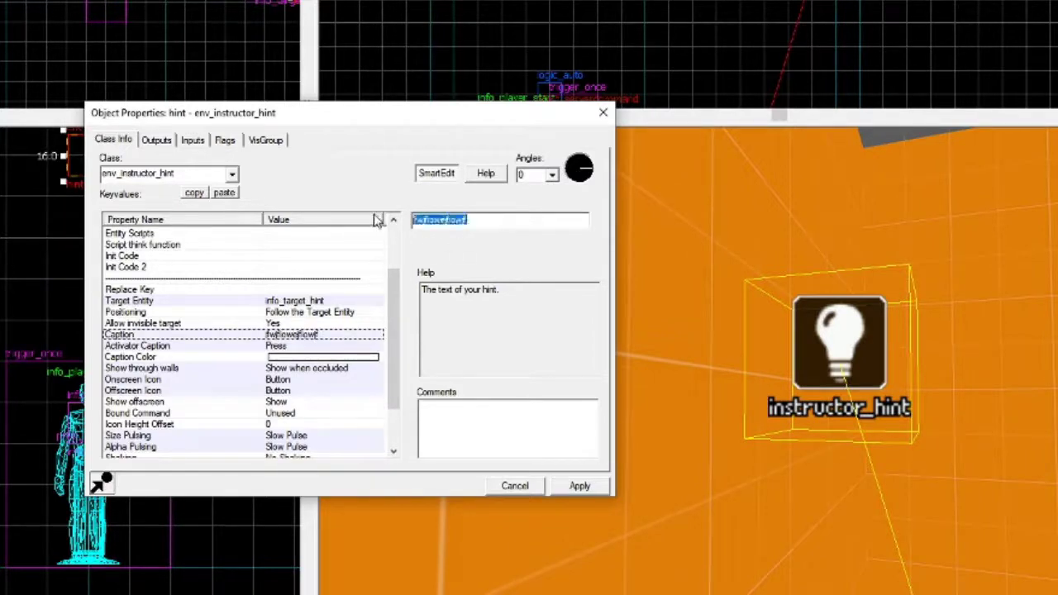
type("Press")
Review the hint's Activator Caption, Caption Color and the options for Show through walls.
scroll(376, 219, "up", 2)
scroll(139, 259, "down", 4)
left_click(306, 289)
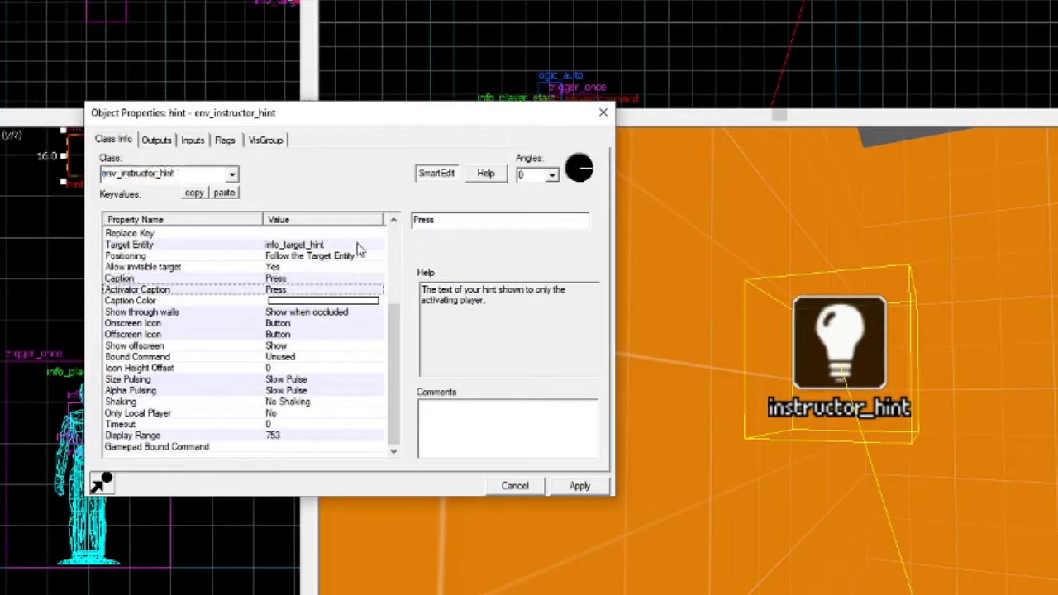
key("Up")
left_click(324, 302)
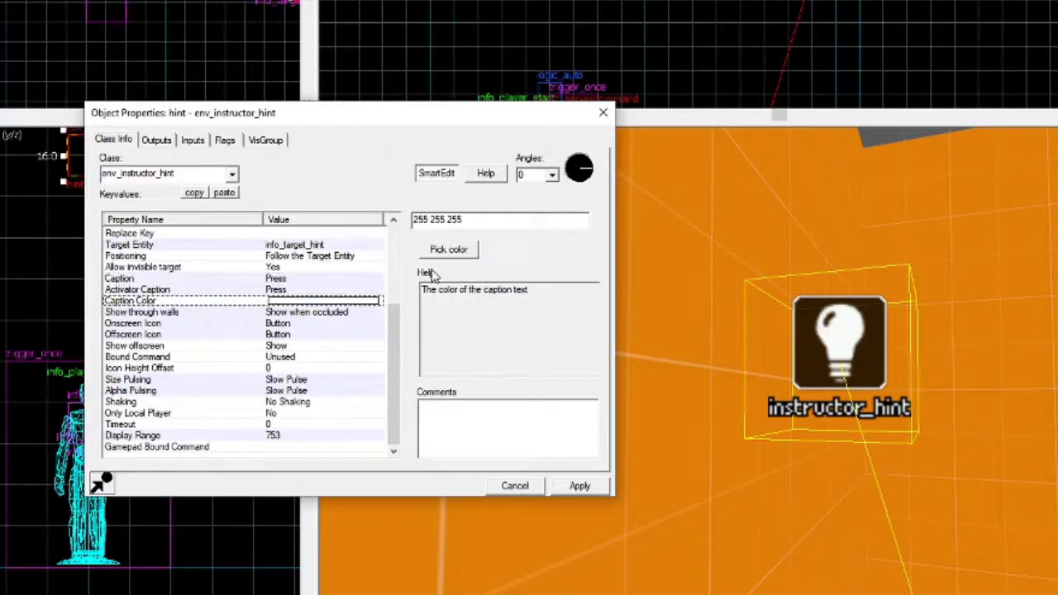
left_click(327, 315)
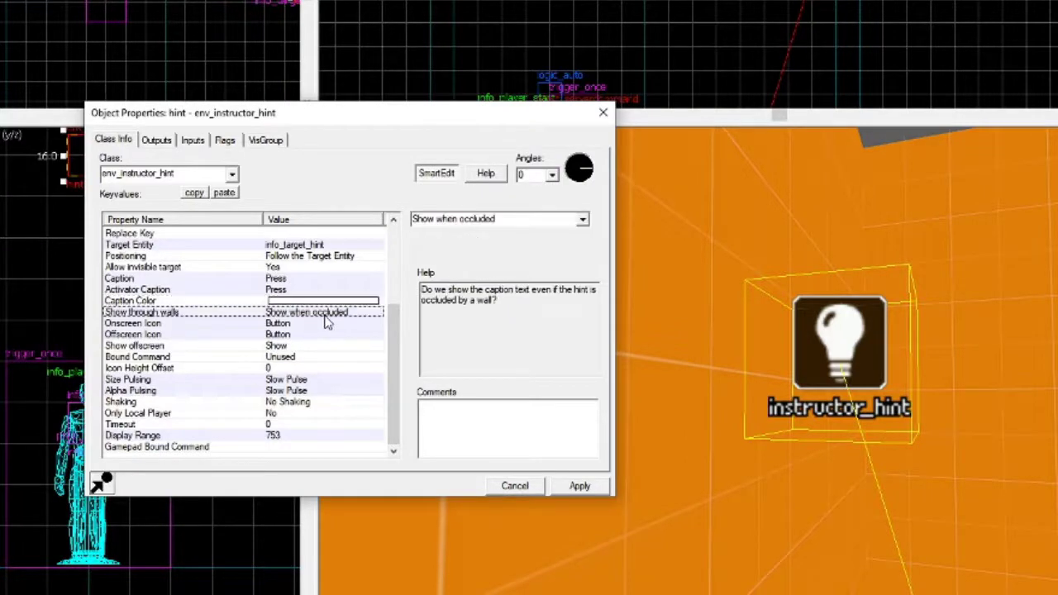
left_click(583, 220)
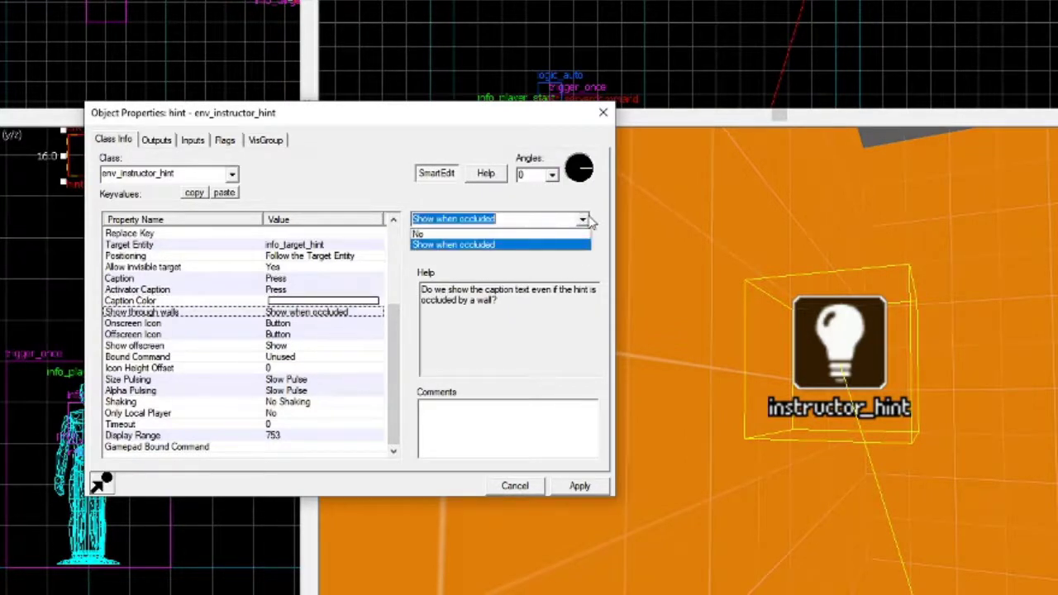
left_click(586, 221)
Browse the available Onscreen Icon choices, select Button and apply the hint's properties.
left_click(318, 325)
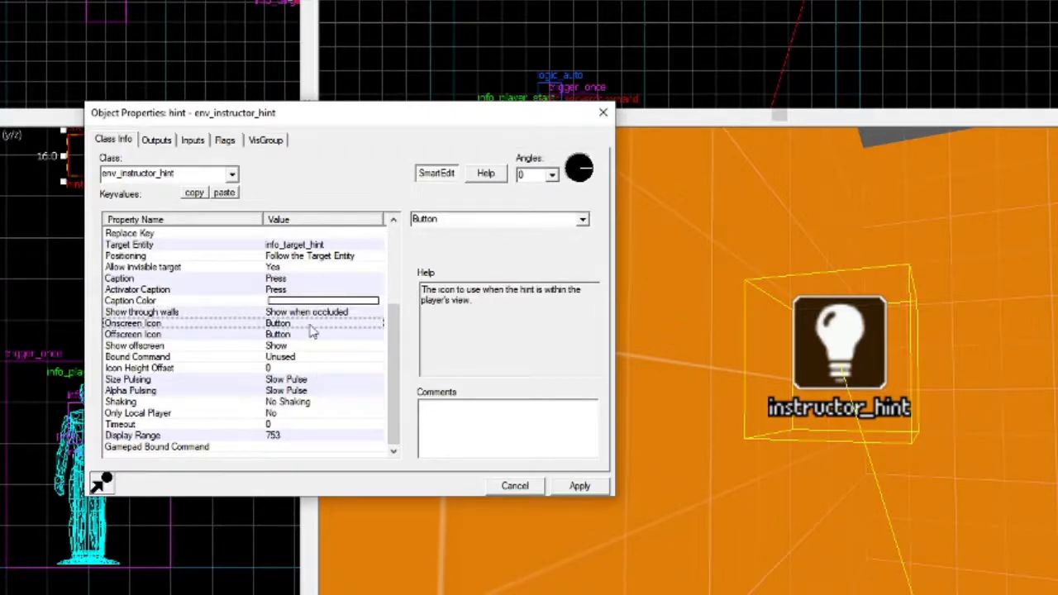
left_click(583, 219)
scroll(546, 277, "down", 4)
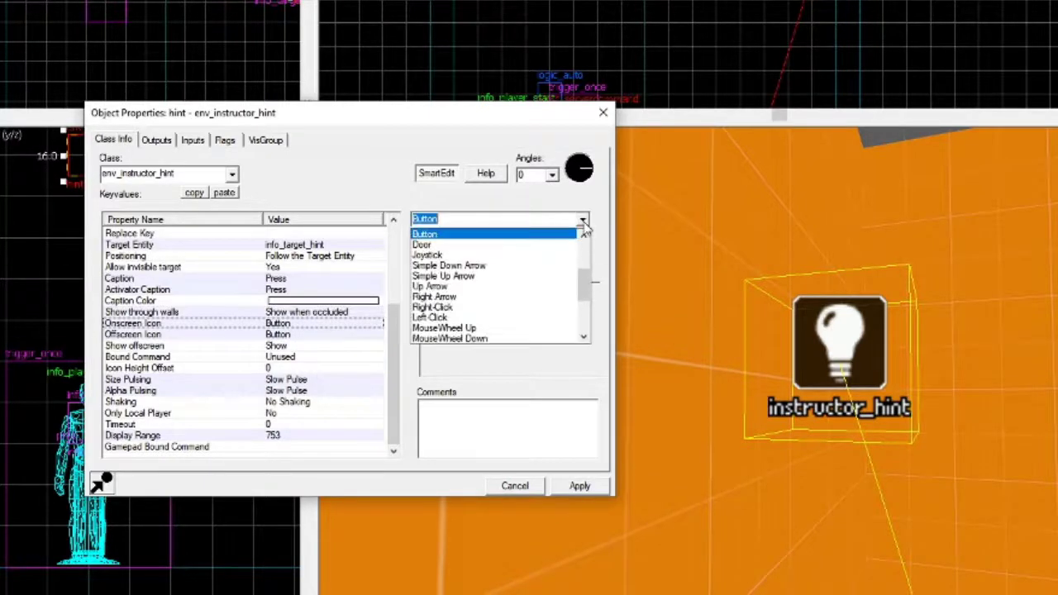
scroll(545, 281, "up", 5)
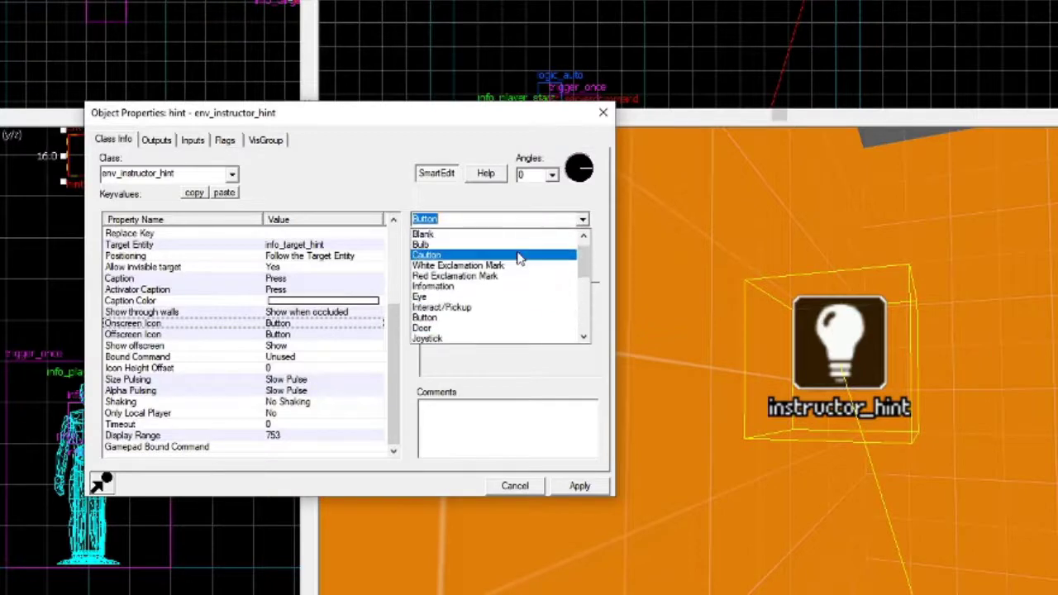
left_click(494, 322)
left_click(591, 487)
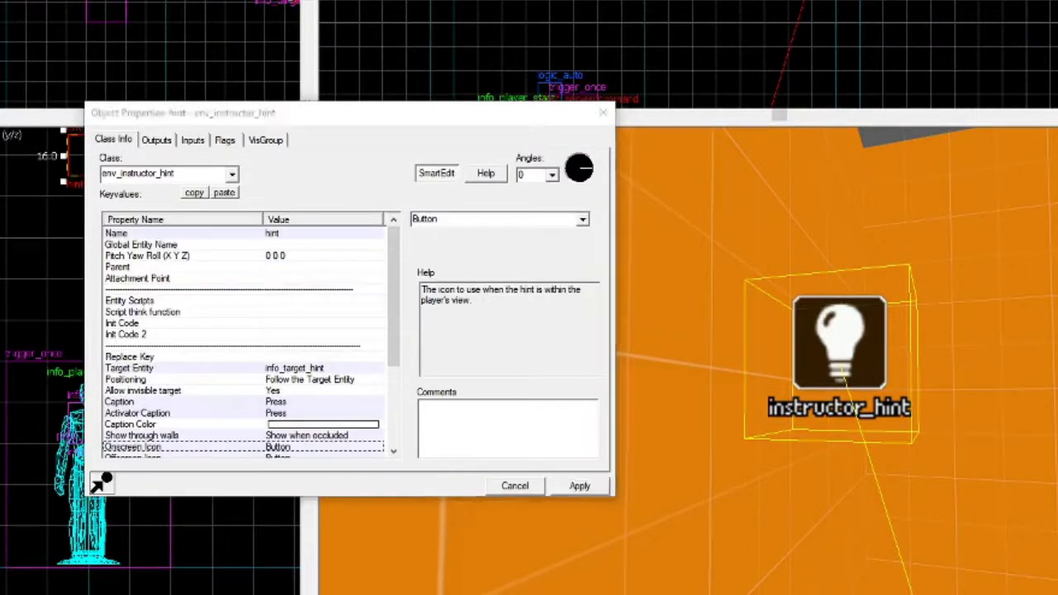
Review the hint's Display Range along with its remaining properties and apply them.
mouse_move(426, 594)
left_click(427, 569)
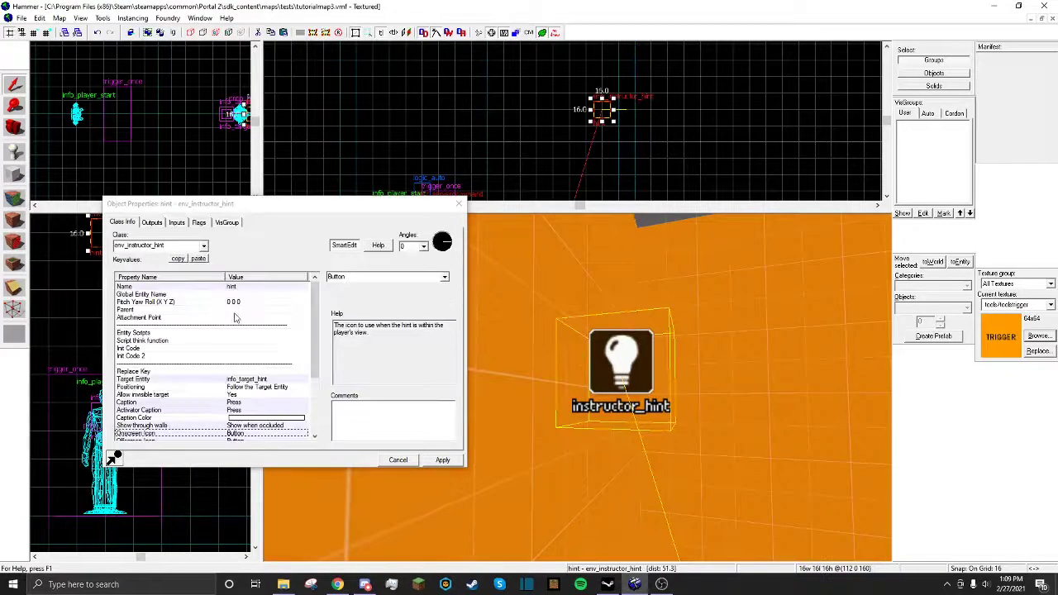
scroll(244, 331, "down", 4)
left_click(206, 425)
scroll(608, 373, "down", 10)
scroll(609, 373, "up", 8)
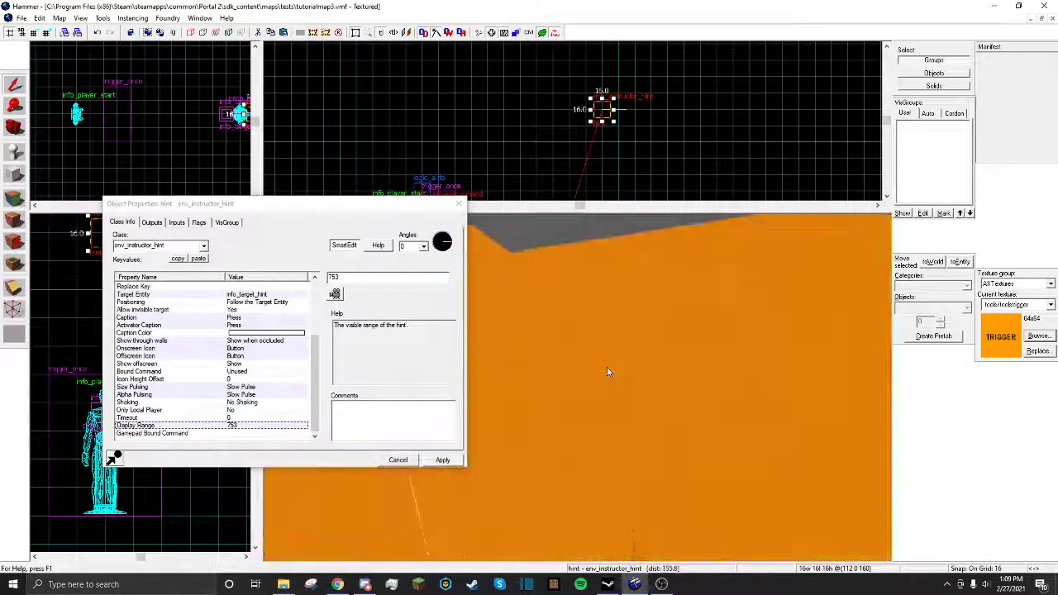
left_click(442, 460)
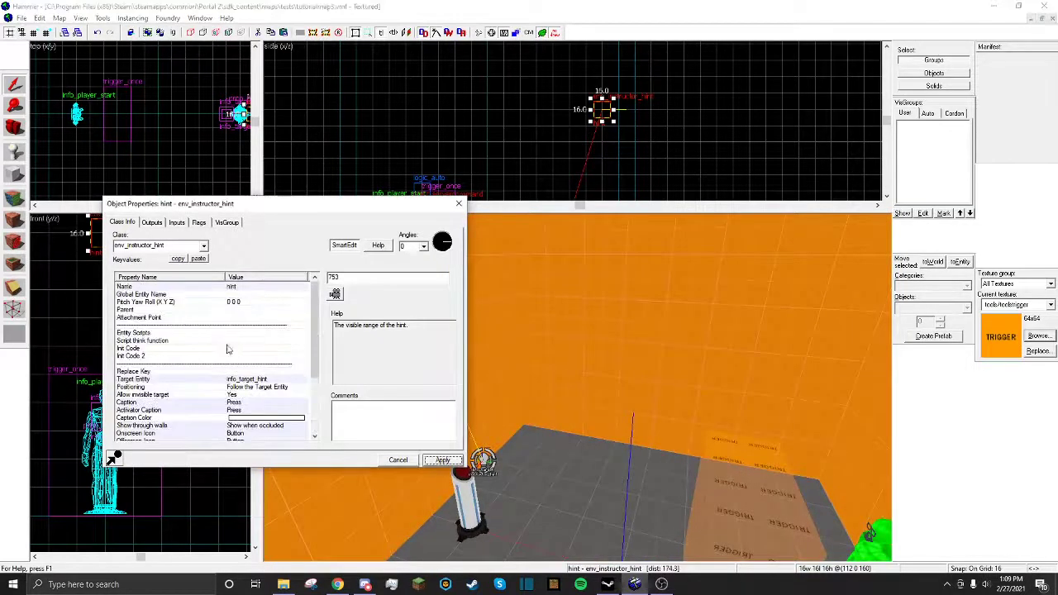
Close the hint's properties and review the Name and other keyvalues of the info_target_instructor_hint above the button.
left_click(460, 205)
key("z")
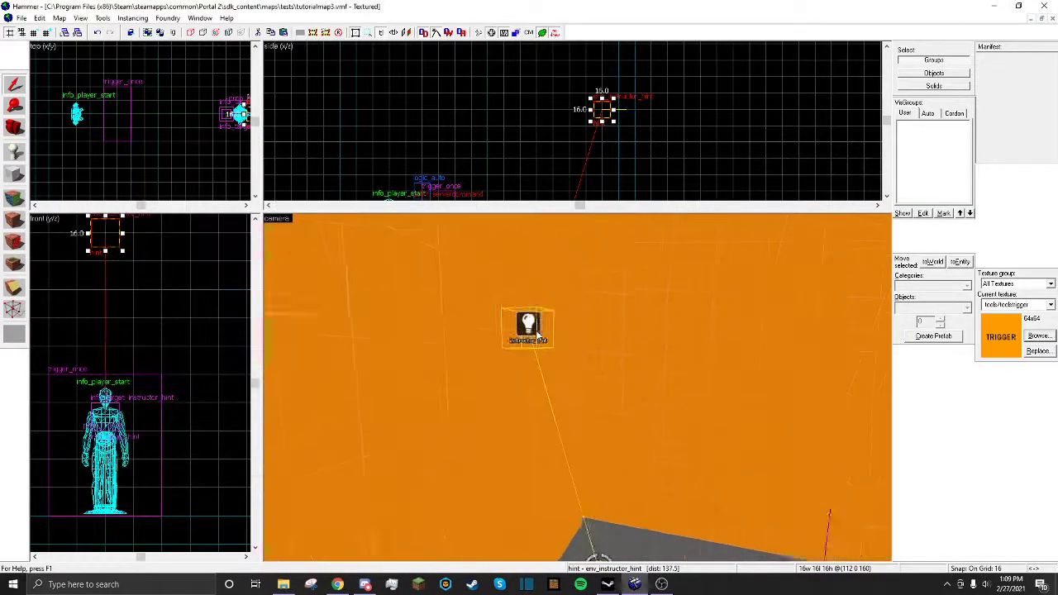
key("z")
scroll(536, 332, "up", 2)
double_click(625, 368)
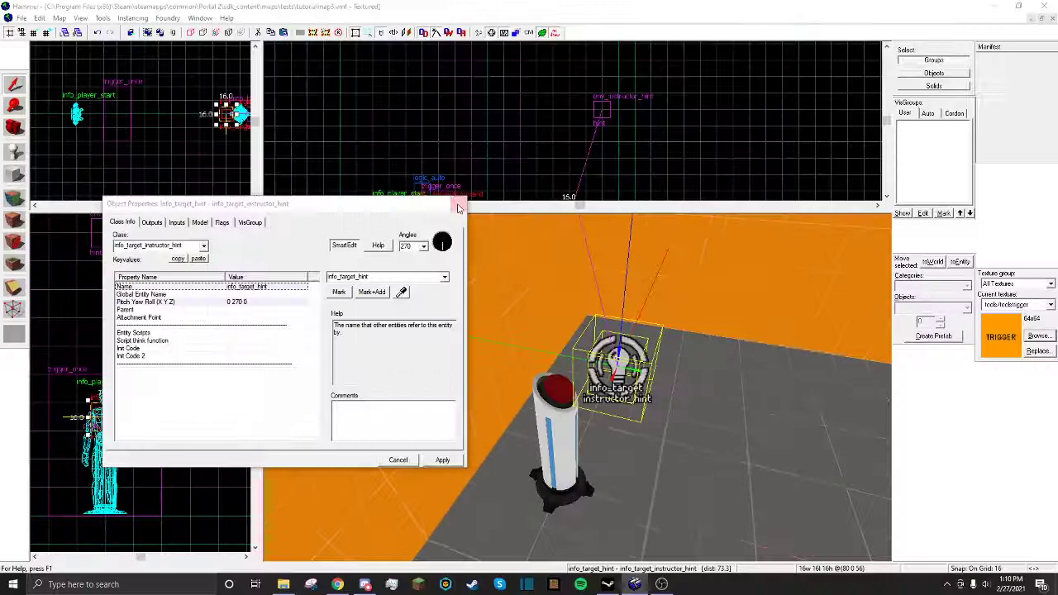
left_click(212, 4)
Reopen the env_instructor_hint's properties and check its Target Entity setting.
key("z")
key("s")
key("z")
double_click(507, 263)
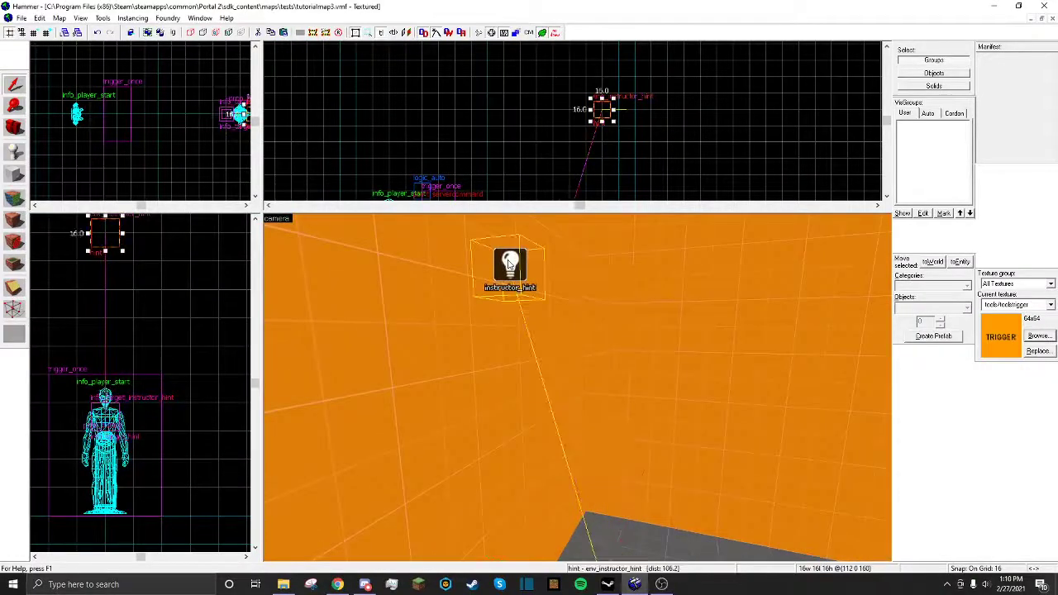
scroll(280, 353, "down", 1)
left_click(255, 358)
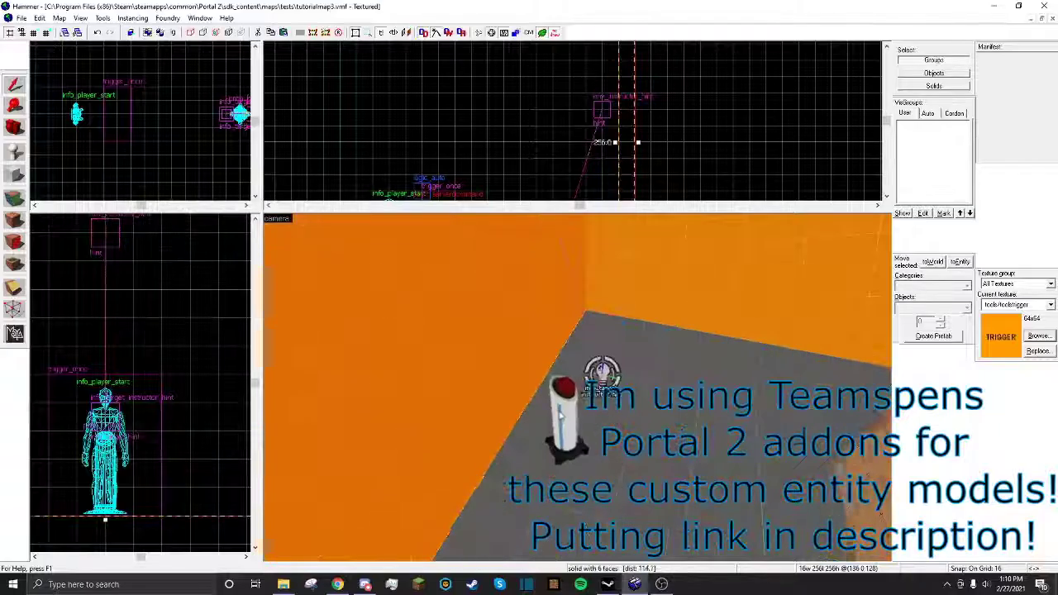
Select the info_target_instructor_hint above the button and review its class info and outputs.
left_click(618, 324)
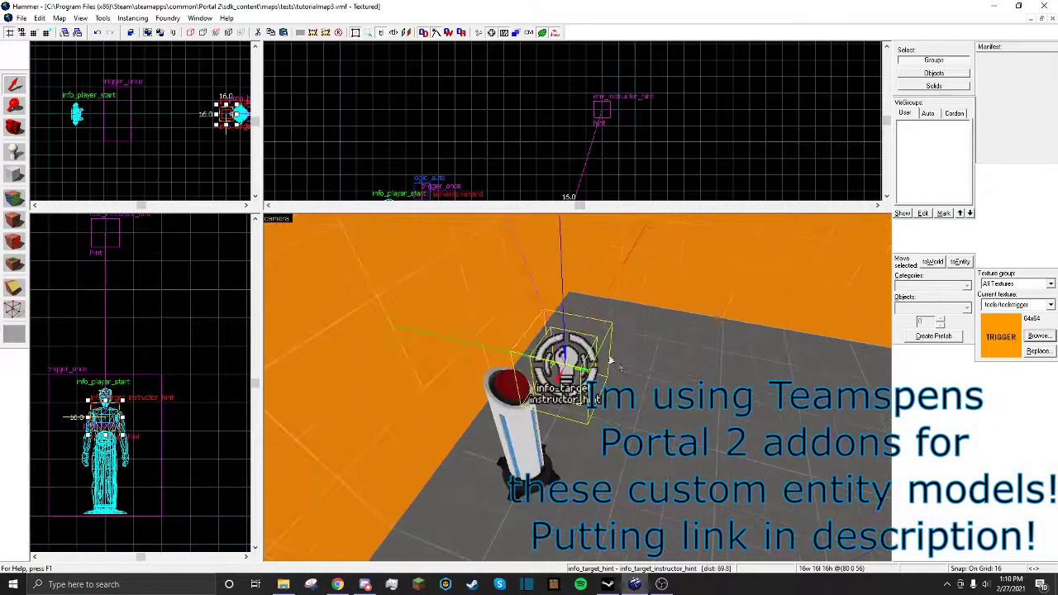
left_click(606, 369)
left_click(570, 363)
left_click(653, 402)
key("d")
key("s")
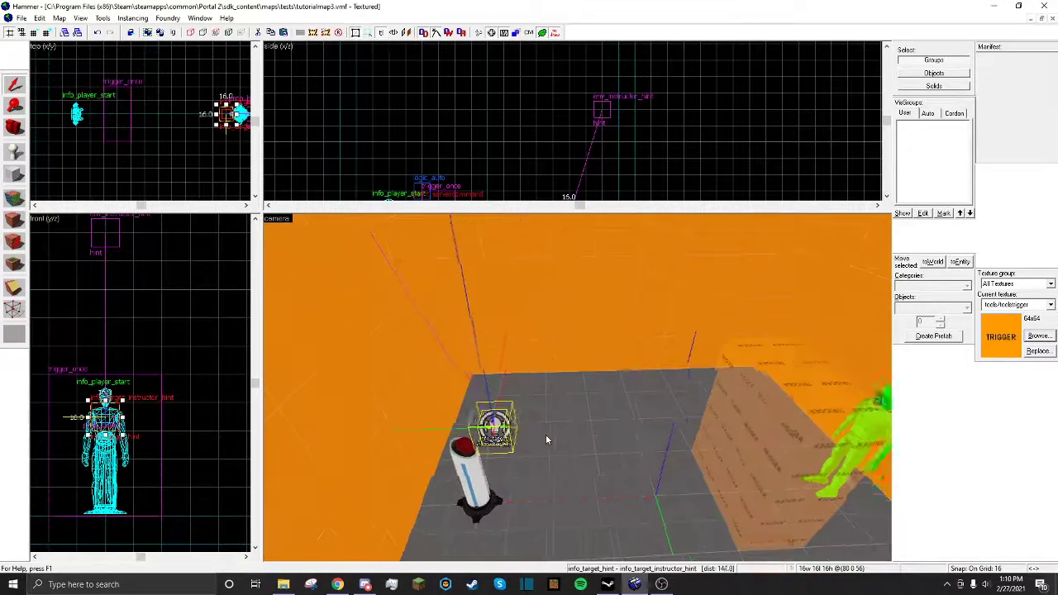
key("d")
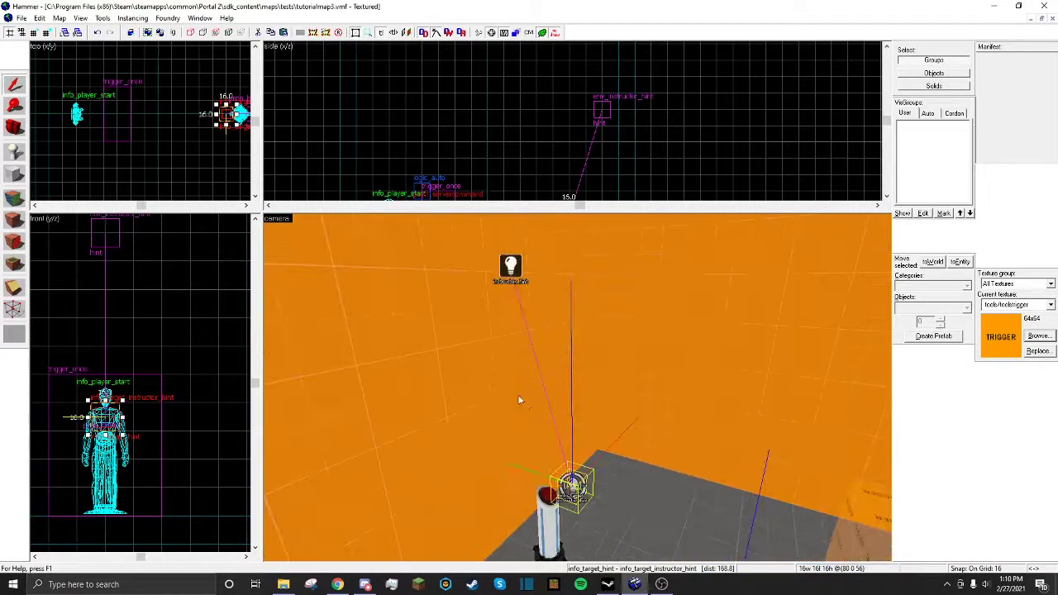
key("alt+Return")
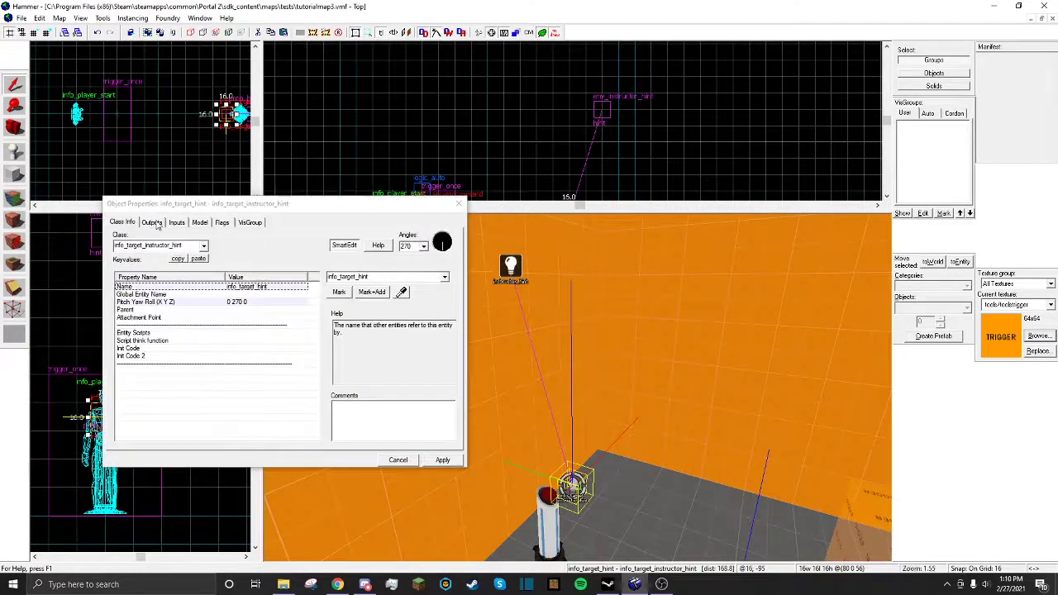
left_click(155, 223)
left_click(120, 224)
left_click(459, 204)
Compare the properties of the env_instructor_hint with those of its info_target_instructor_hint.
left_click(603, 406)
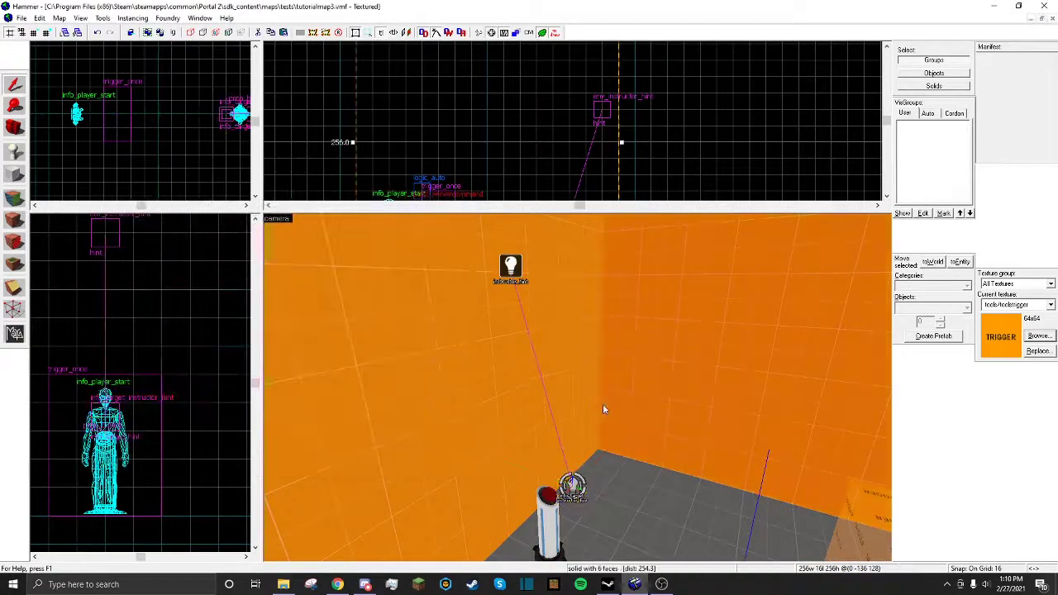
key("w")
key("s")
key("a")
key("d")
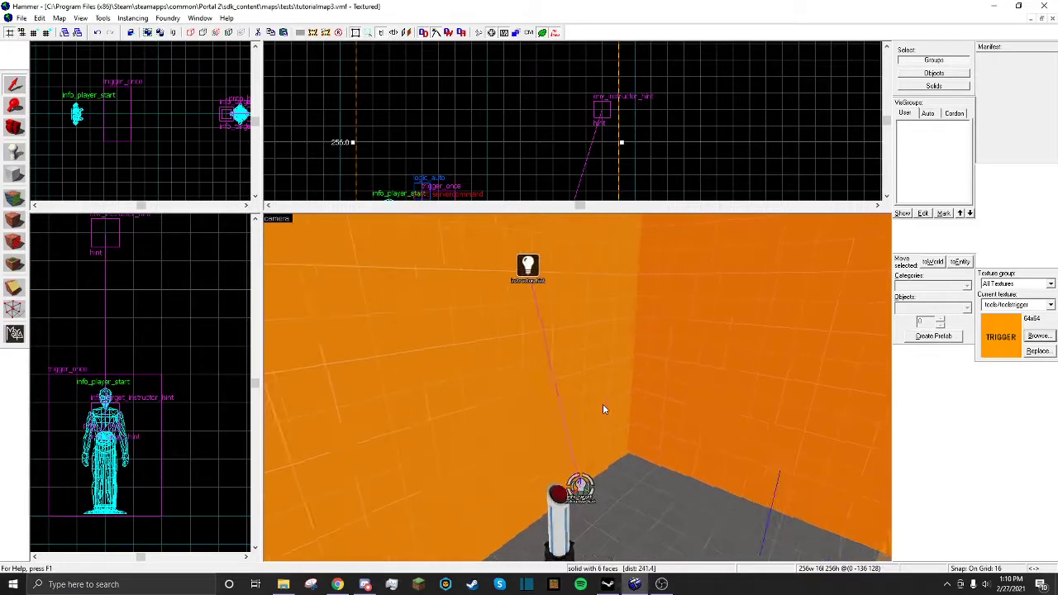
double_click(525, 269)
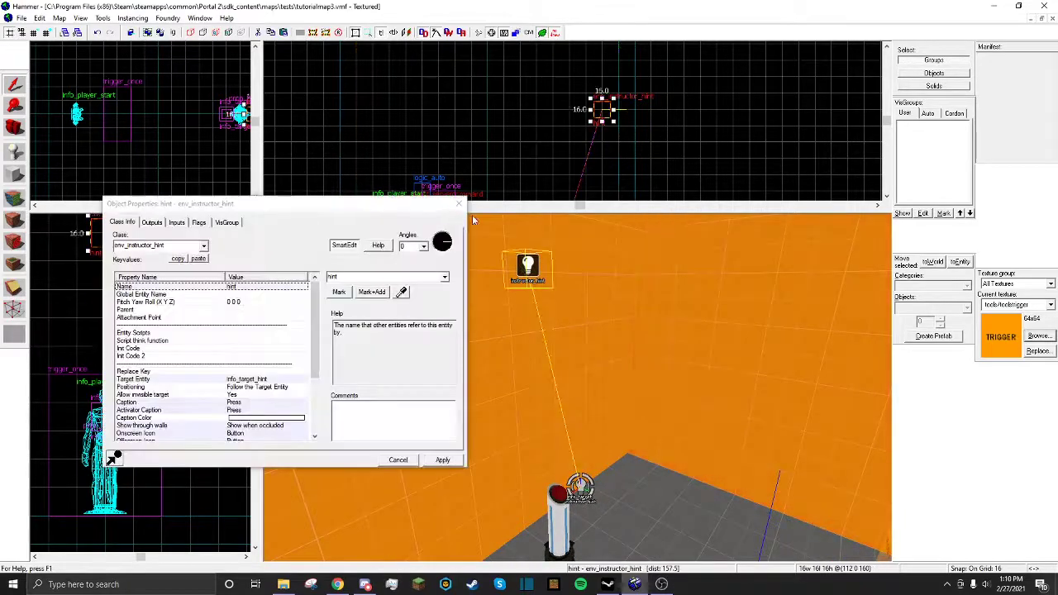
left_click(580, 487)
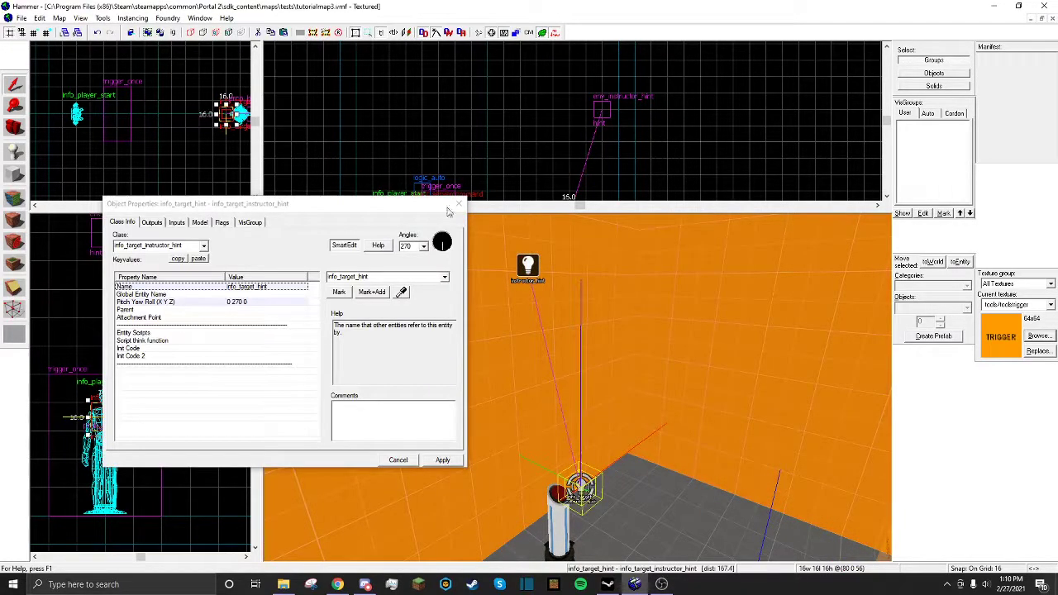
left_click(457, 205)
Locate the point_servercommand beneath the logic_auto in the map and check the name in its properties.
key("Right")
key("Left")
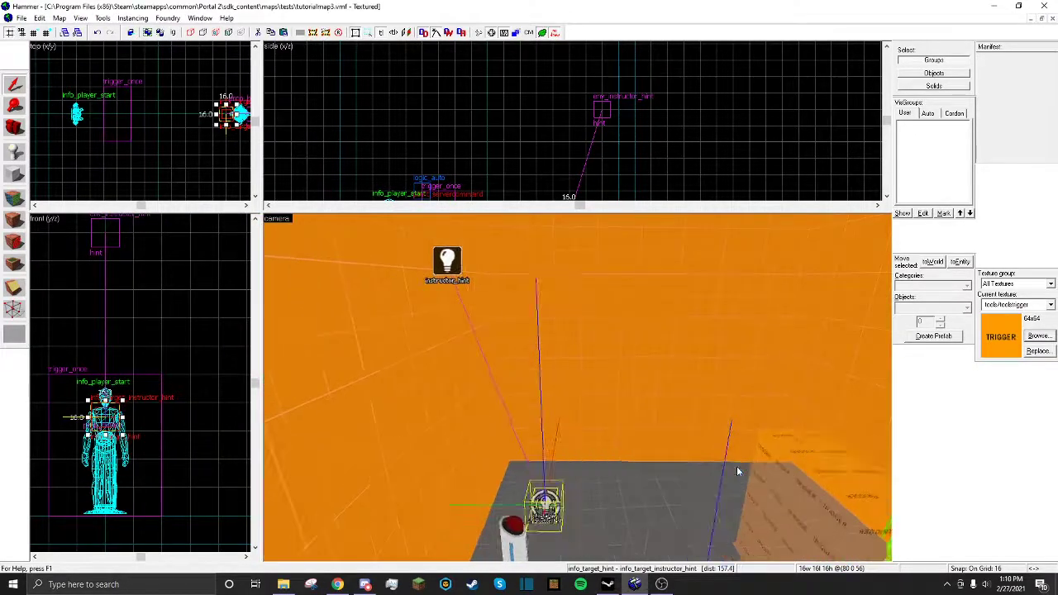
key("Right")
key("Down")
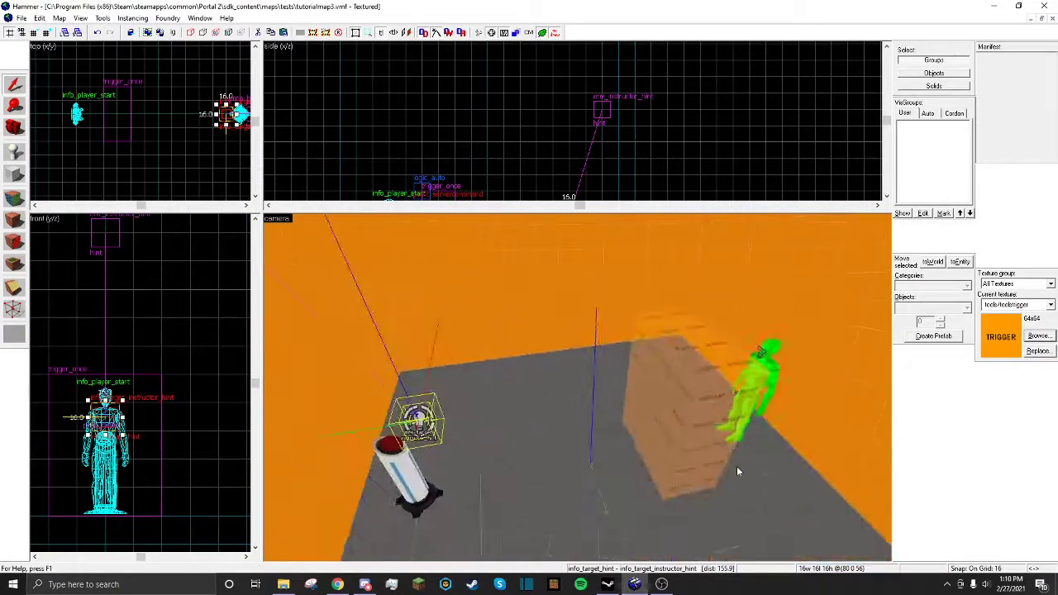
key("Up")
key("Left")
key("w")
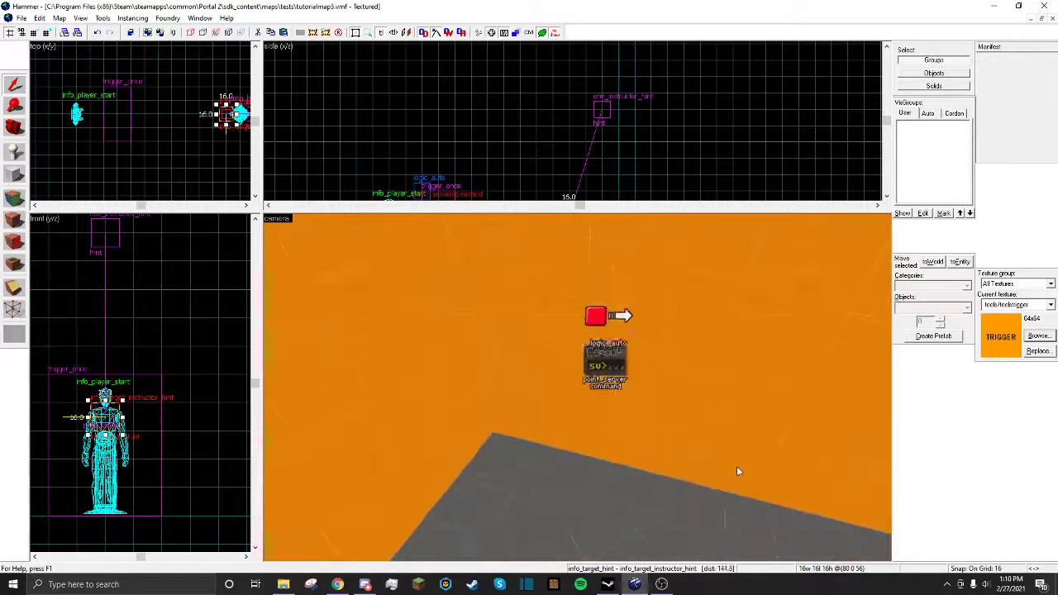
key("Up")
key("Down")
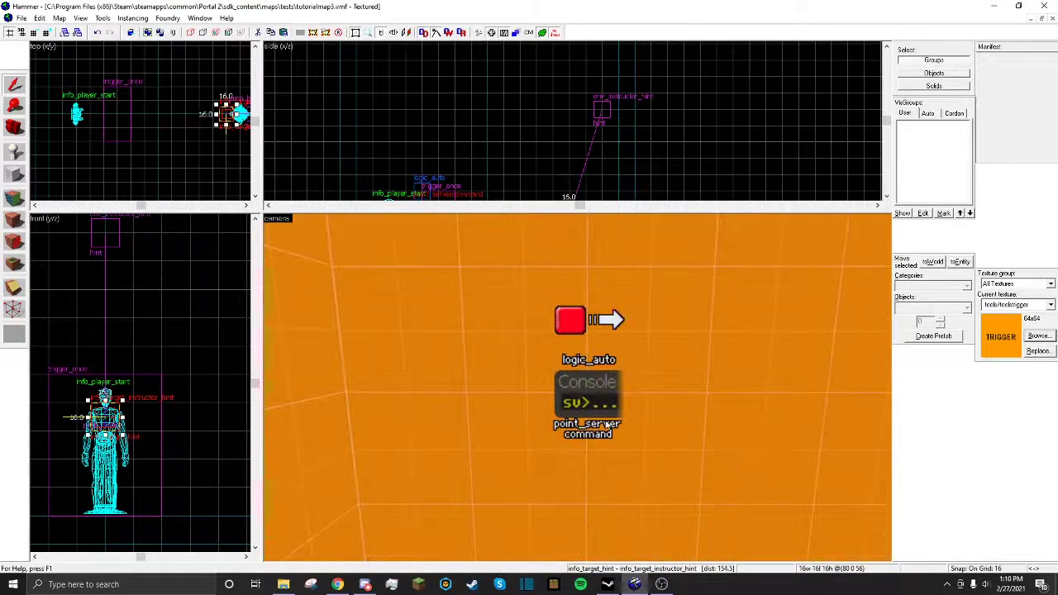
left_click(595, 420)
double_click(600, 389)
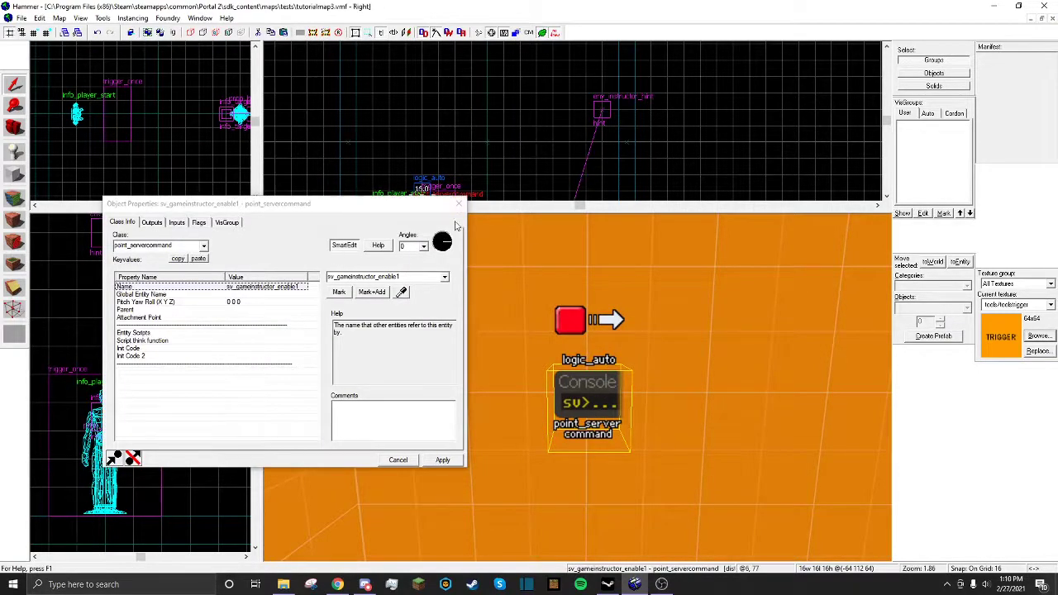
left_click(459, 205)
Review the logic_auto's OnMapSpawn output, including its target entity, Command input and gameinstructor_enable 1 parameter override.
double_click(571, 319)
left_click(157, 223)
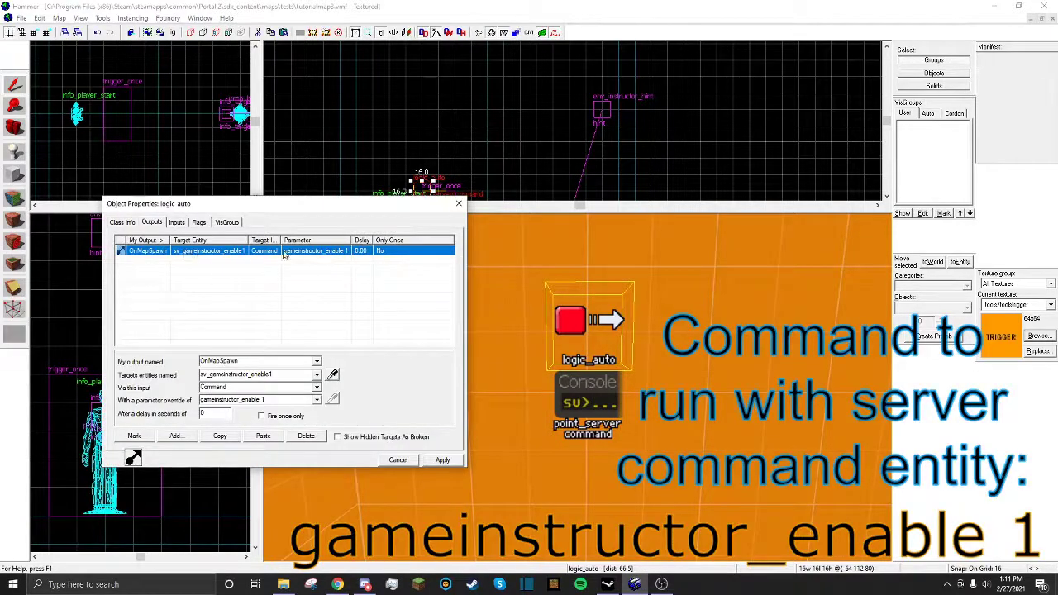
left_click(277, 402)
left_click(274, 400)
left_click_drag(266, 401, 228, 399)
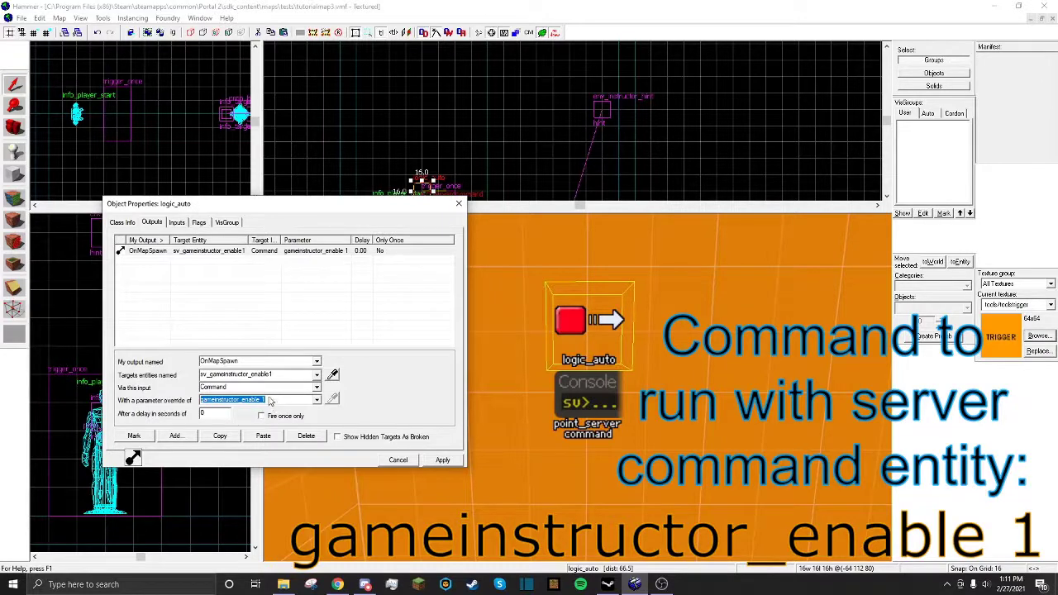
left_click(271, 401)
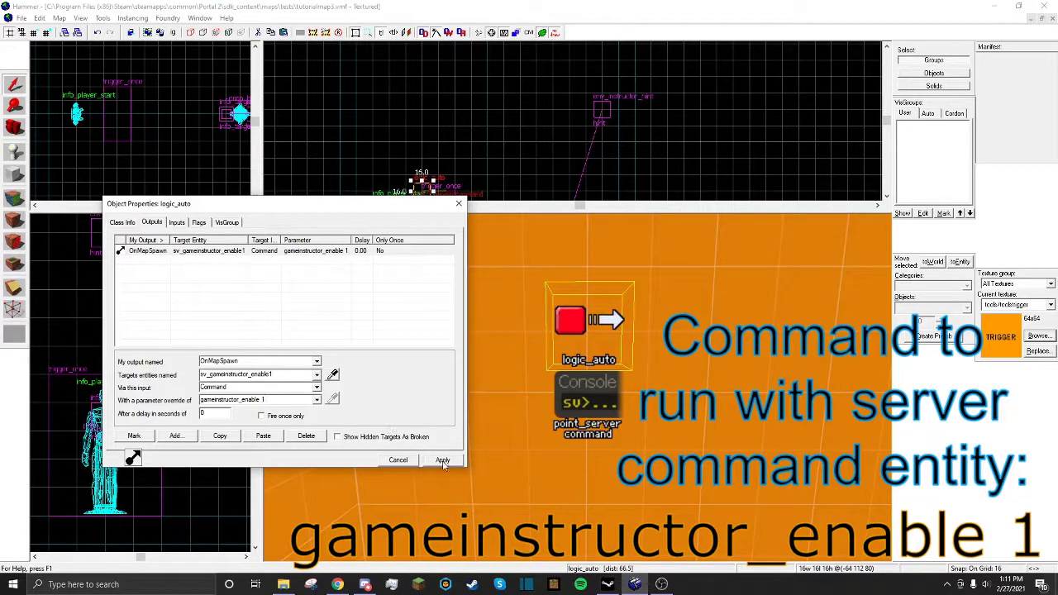
left_click(458, 203)
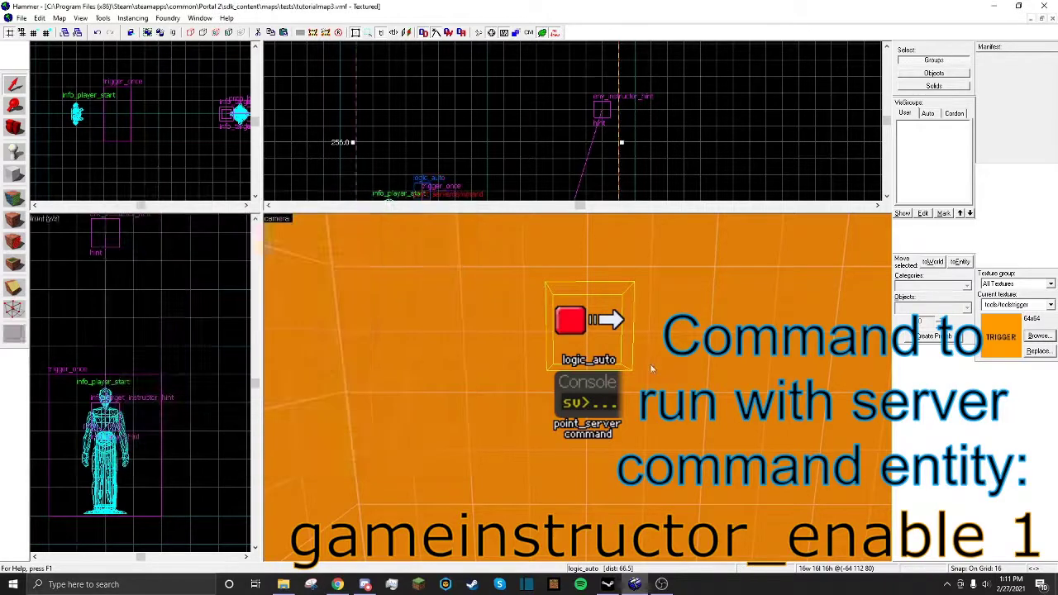
double_click(577, 339)
left_click(153, 222)
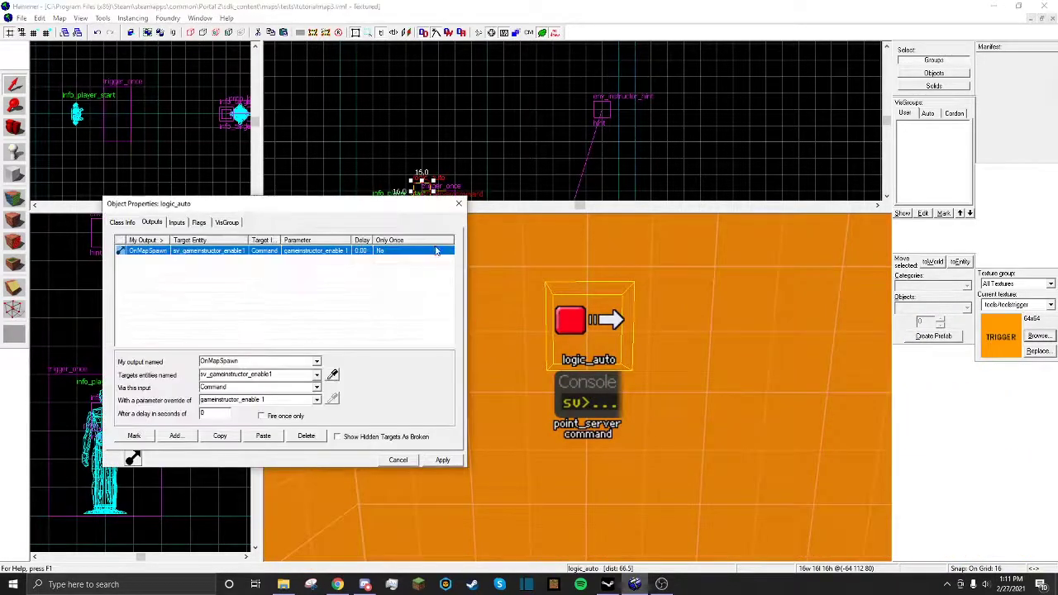
left_click(459, 204)
Review the prop_button's OnPressed output that sends EndHint to the hint.
key("w")
key("z")
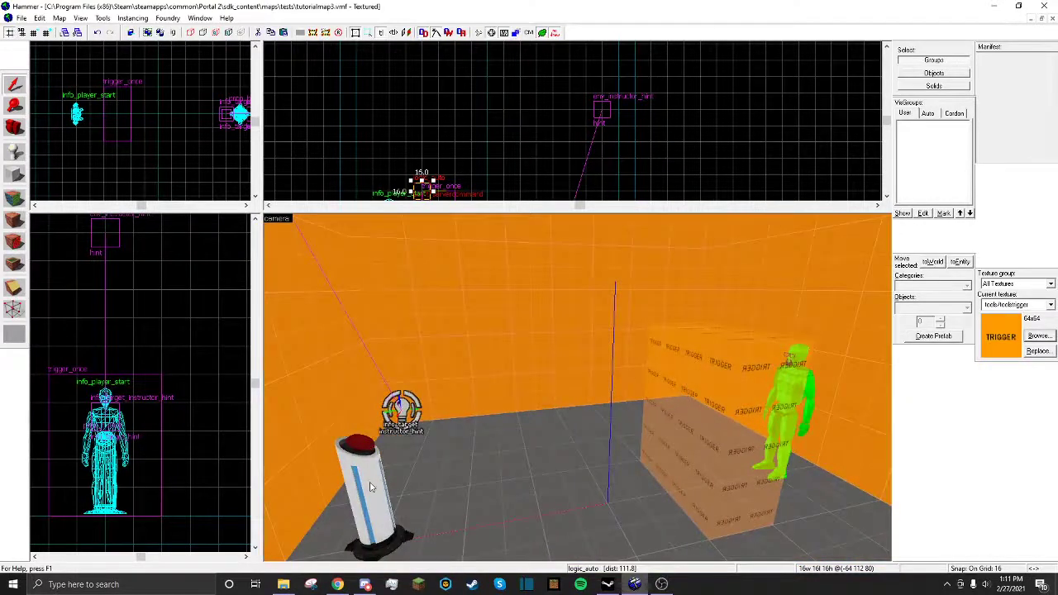
double_click(372, 488)
left_click(152, 222)
left_click(192, 251)
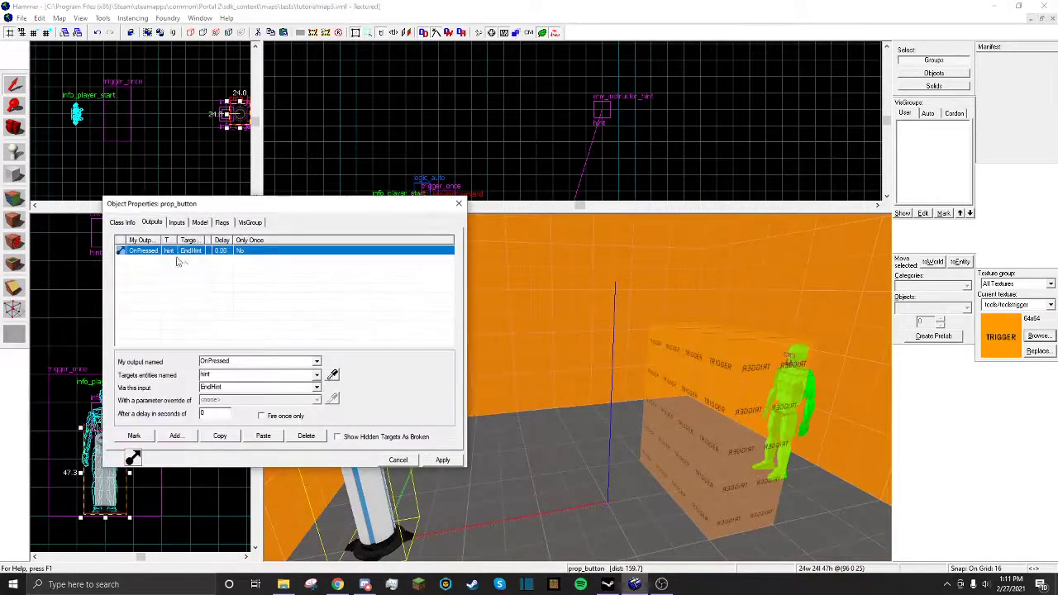
left_click(459, 203)
Review the trigger_once's OnStartTouch output that sends ShowHint to the hint.
double_click(707, 414)
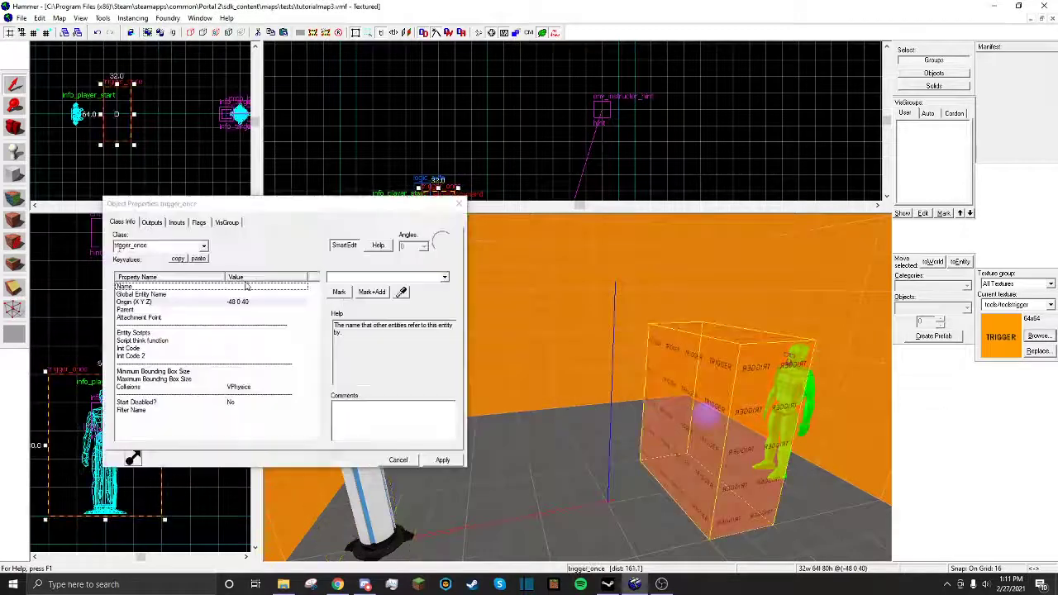
left_click(155, 222)
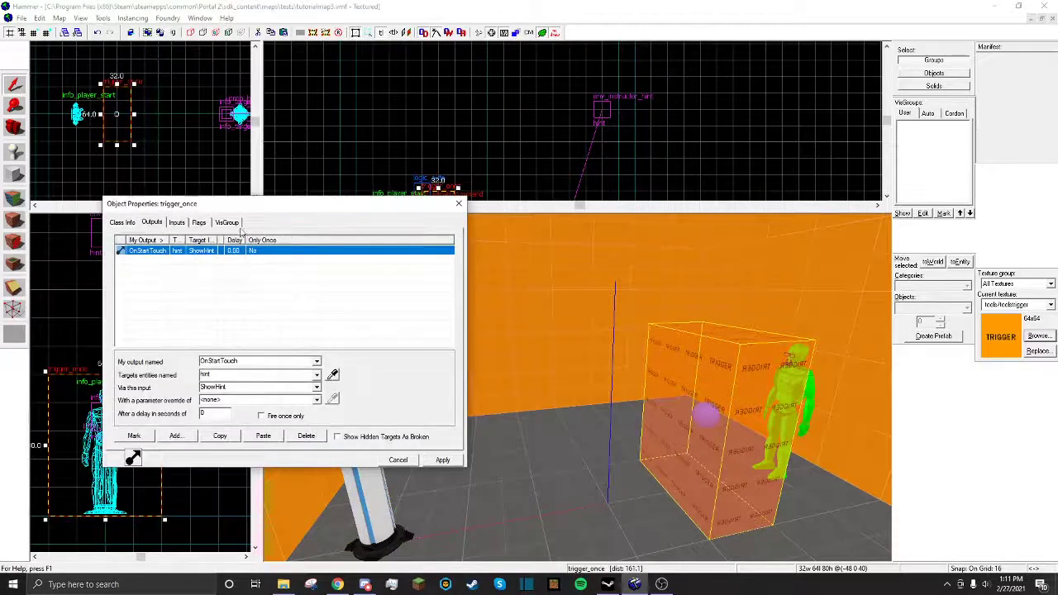
left_click(459, 205)
left_click(522, 426)
key("d")
key("a")
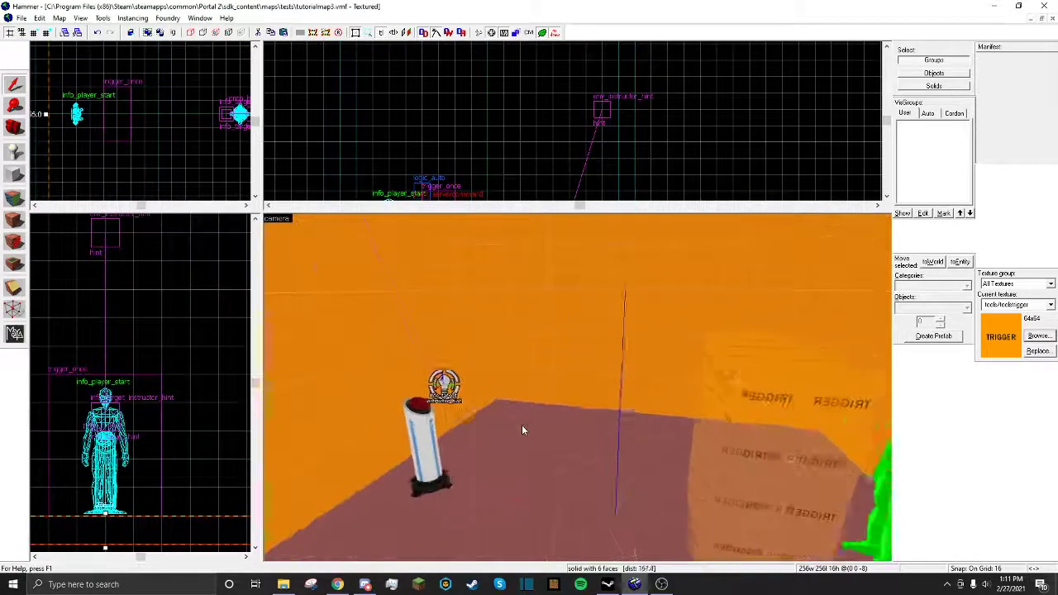
key("d")
key("s")
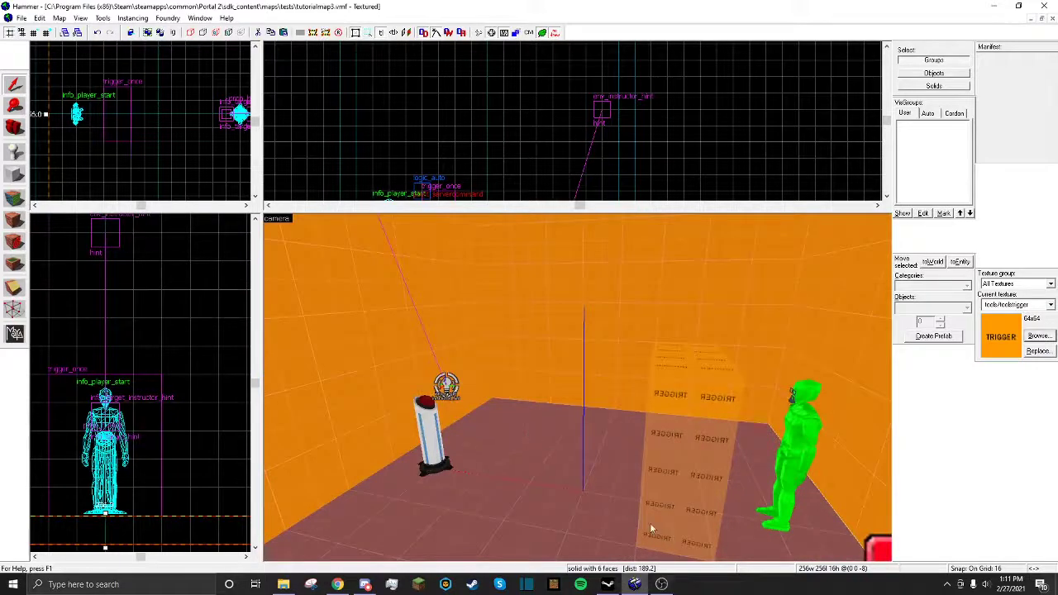